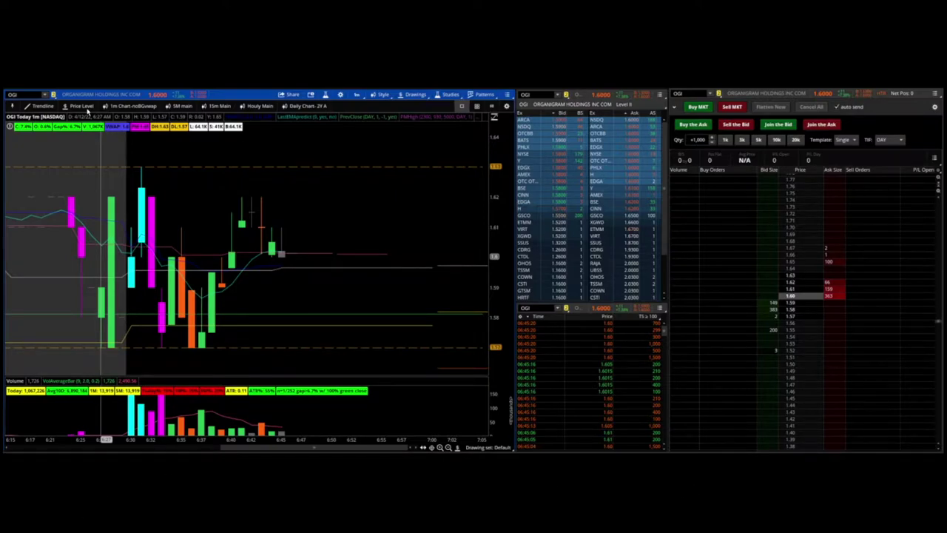
Draw a descending trendline on the 1-minute OGI chart from the opening high at 1.63 through the lower high at 1.62
left_click(41, 105)
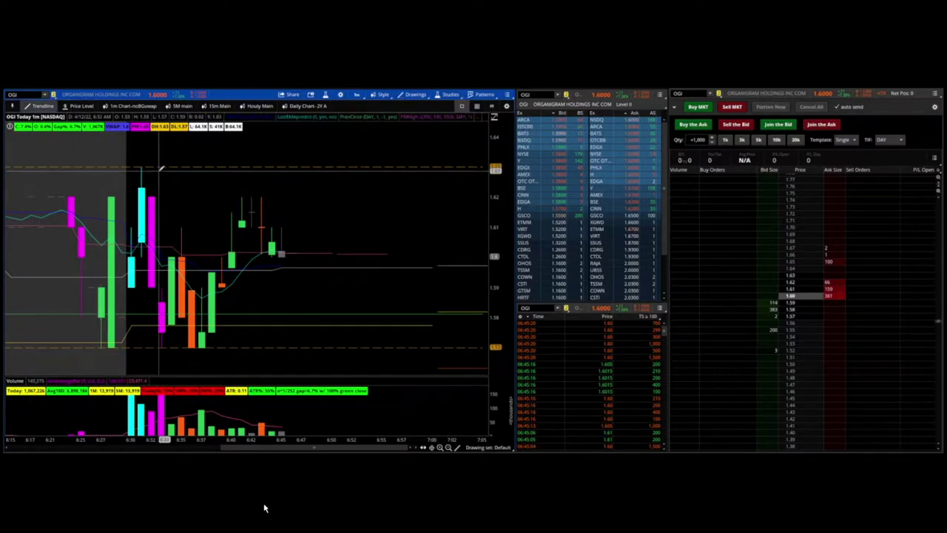
left_click(141, 167)
left_click(261, 197)
scroll(211, 446, "down", 5)
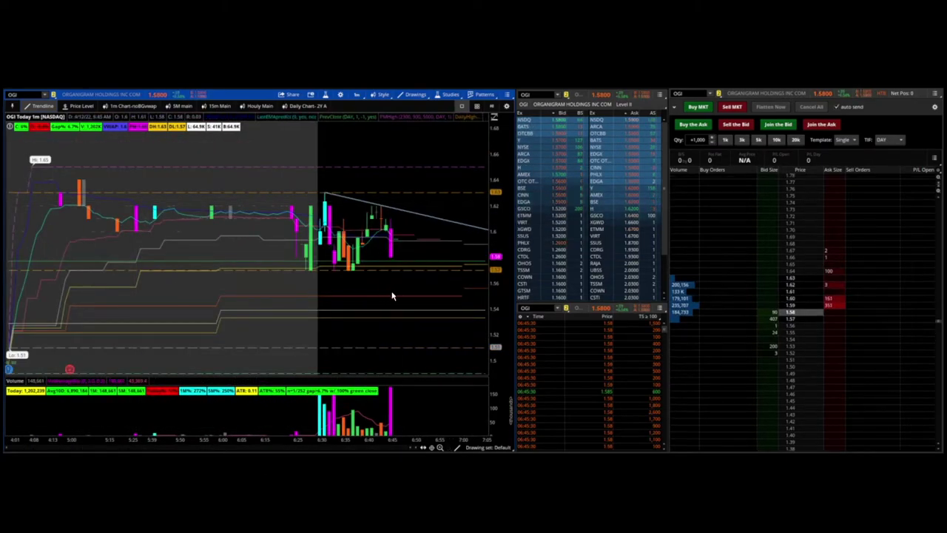
Circle the latest sharp down candle with the pen, mark its volume bar and underline the 1.57 lows, clearing the marks
left_click_drag(401, 231, 401, 229)
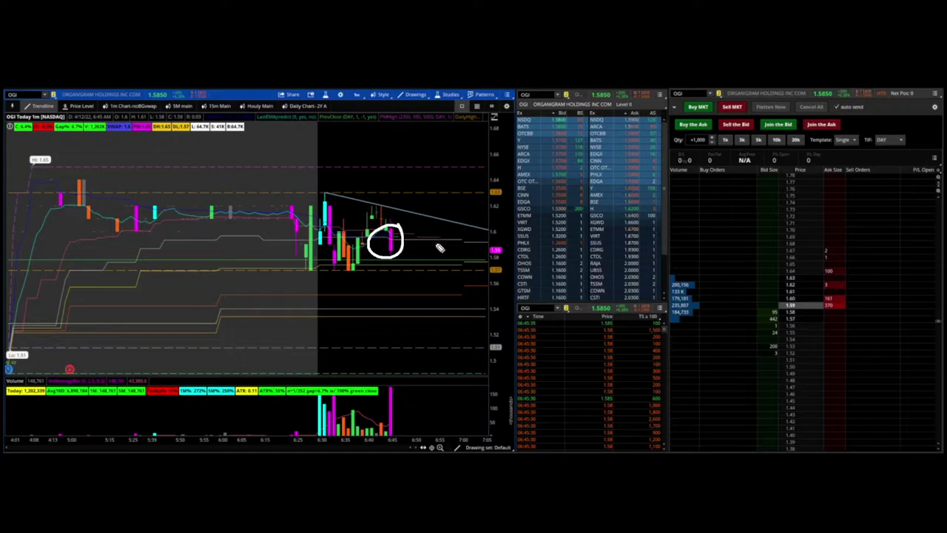
mouse_move(415, 420)
left_mouse_down()
mouse_move(387, 372)
mouse_move(404, 363)
left_mouse_up()
left_click_drag(300, 277, 404, 277)
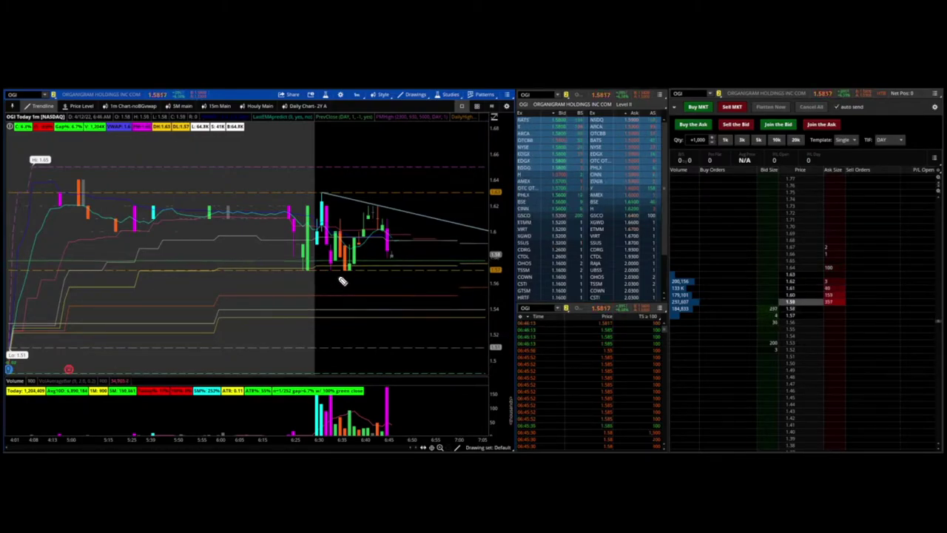
mouse_move(349, 272)
left_mouse_down()
mouse_move(372, 237)
mouse_move(400, 271)
mouse_move(488, 276)
left_mouse_up()
key("e")
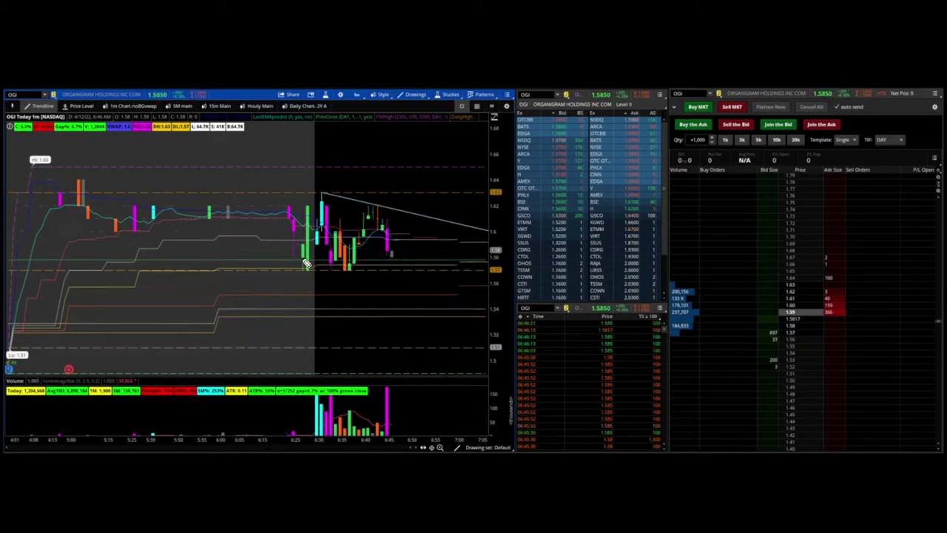
mouse_move(308, 268)
left_mouse_down()
mouse_move(325, 201)
mouse_move(391, 250)
mouse_move(471, 191)
left_mouse_up()
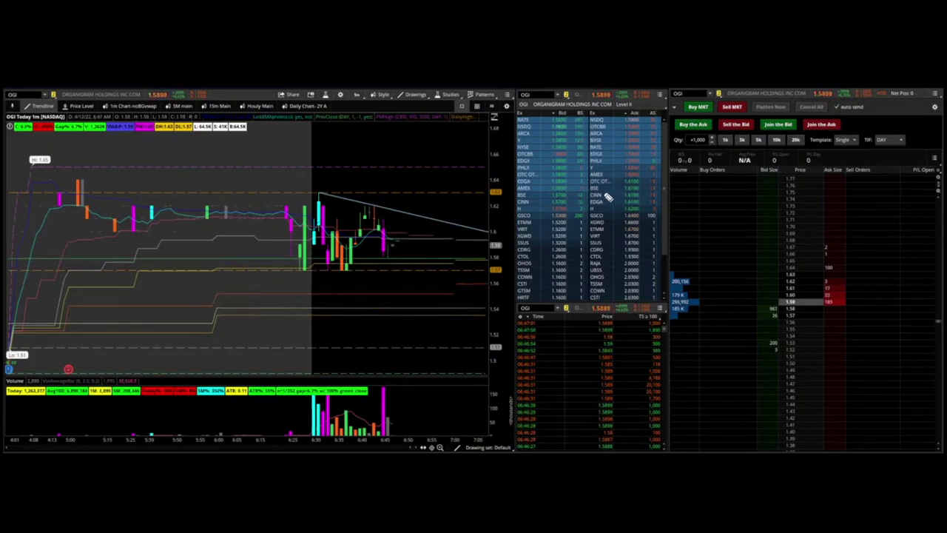
Circle the bids in the Level II window with the pen and clear the mark
mouse_move(600, 194)
left_mouse_down()
mouse_move(593, 118)
mouse_move(598, 180)
left_mouse_up()
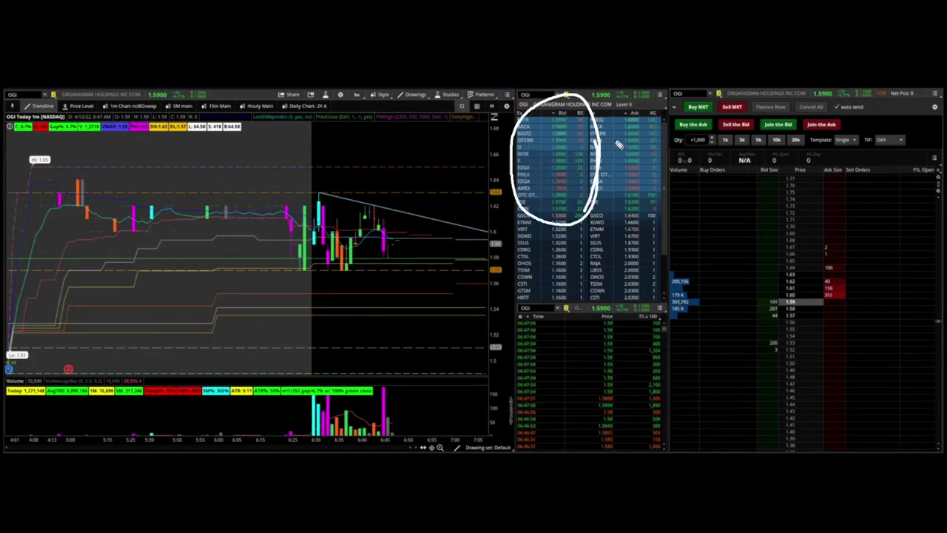
key("e")
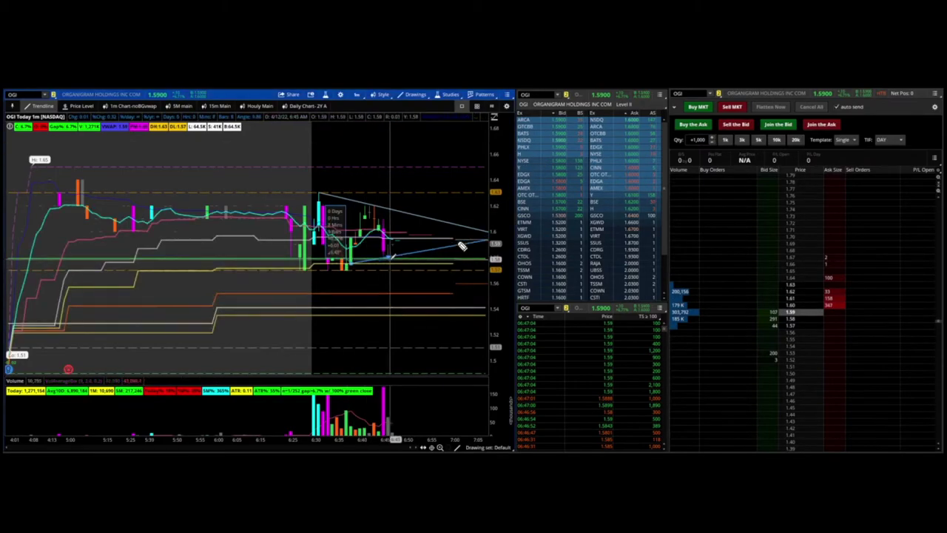
Draw a rising trendline from the 1.57 low through the recent higher low and briefly mark that higher low with the pen
left_click(459, 246)
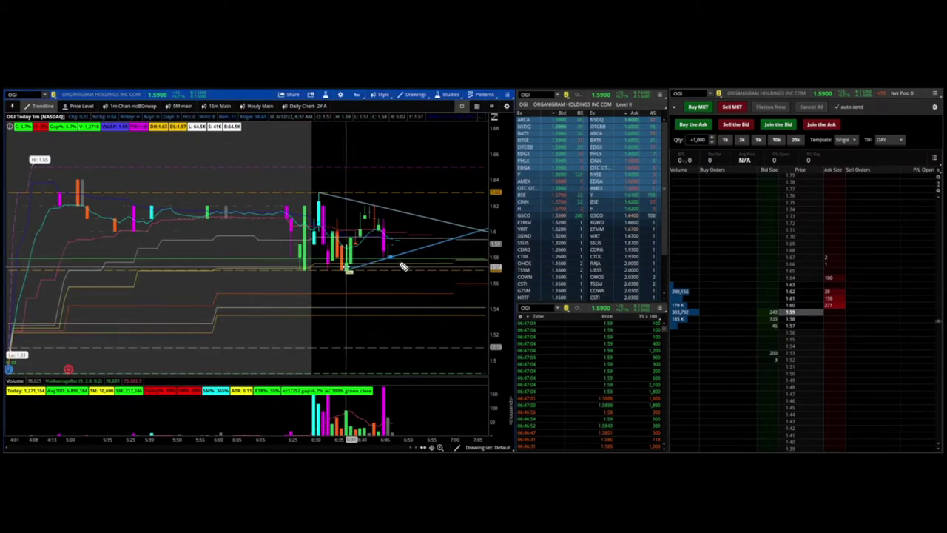
left_click(337, 270)
left_click_drag(381, 258, 404, 254)
key("e")
Trace the rising trendline with the pen, mark the position summary above the price ladder, and clear the marks
mouse_move(321, 287)
left_mouse_down()
mouse_move(361, 272)
mouse_move(345, 268)
mouse_move(500, 229)
left_mouse_up()
key("e")
left_click_drag(700, 177, 761, 169)
key("e")
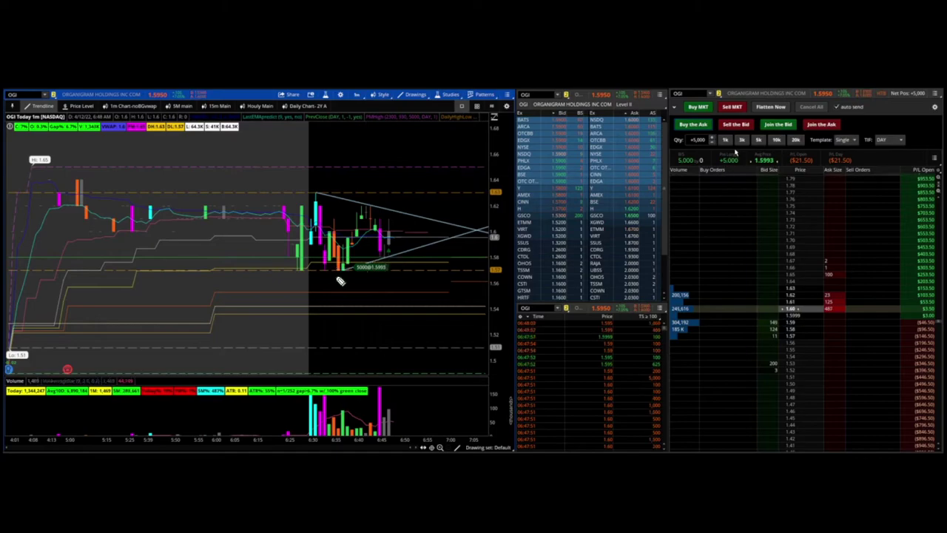
Buy another 5,000 OGI shares at the ask near the rising trendline
mouse_move(386, 259)
left_mouse_down()
mouse_move(399, 216)
mouse_move(444, 271)
mouse_move(458, 259)
left_mouse_up()
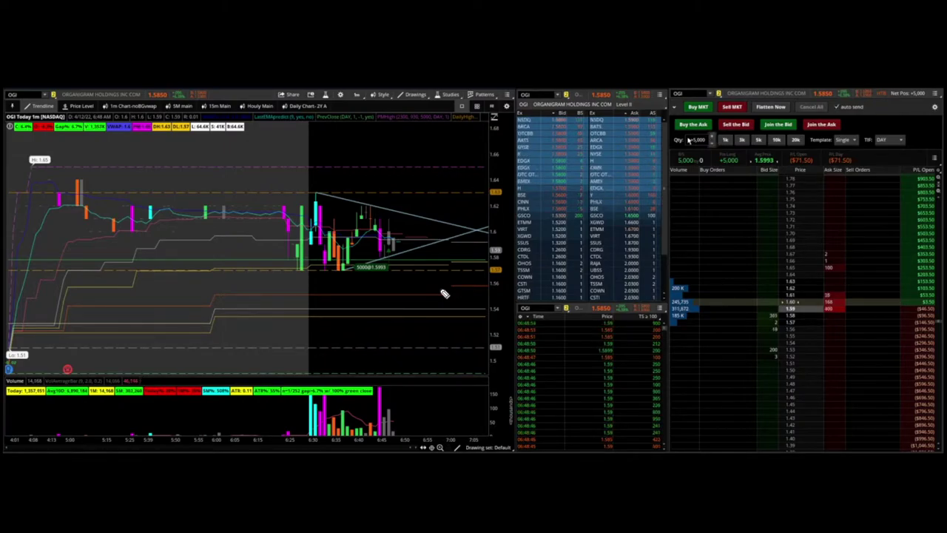
left_click(736, 124)
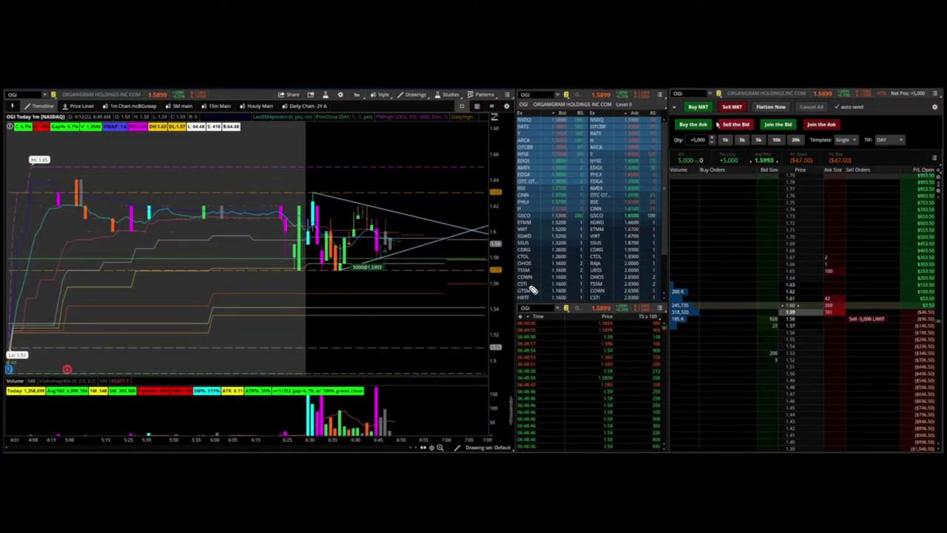
left_click(712, 124)
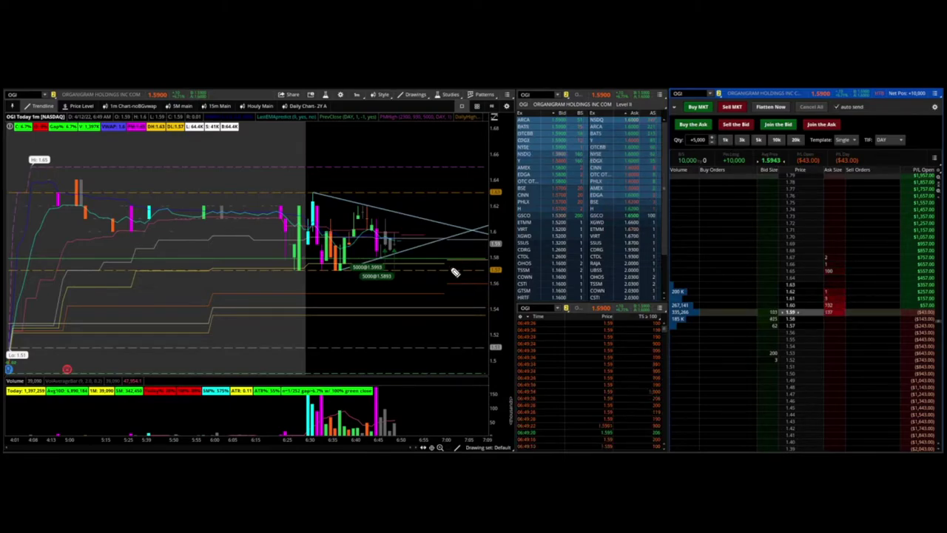
left_click(735, 127)
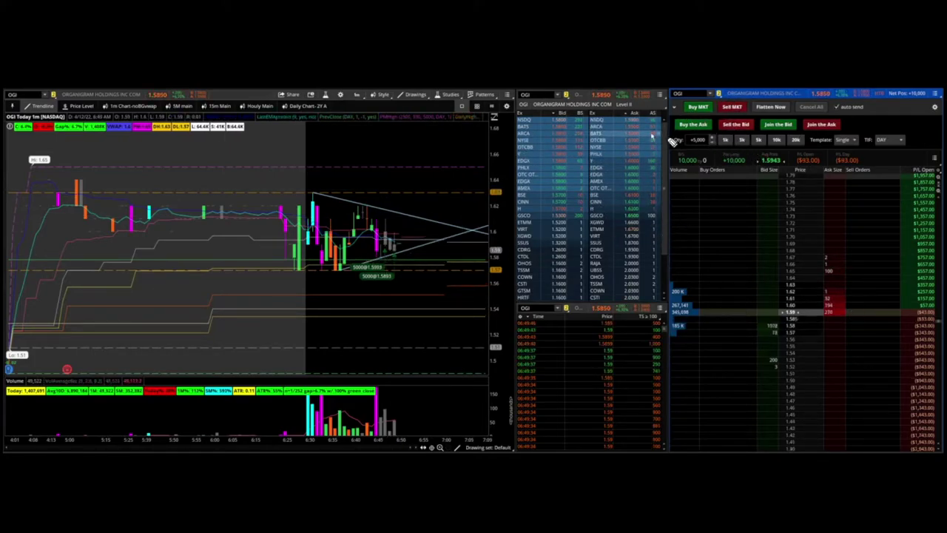
left_click(737, 126)
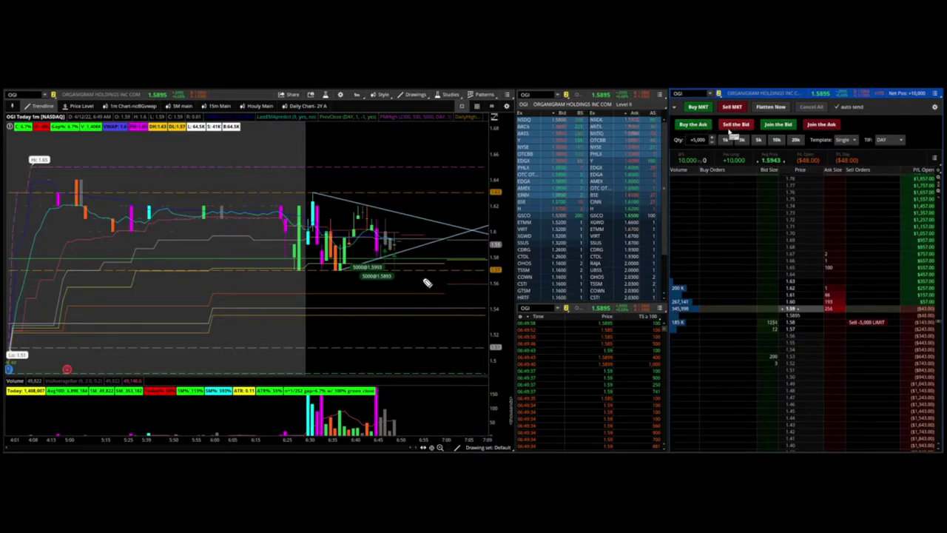
left_click(708, 126)
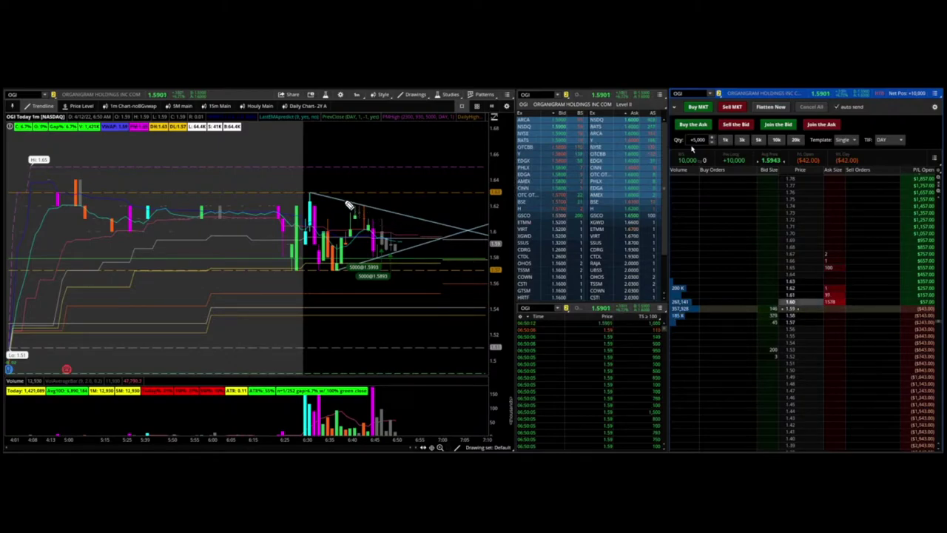
Sell 5,000 OGI shares at the bid, marking the highs on the chart with the pen
mouse_move(370, 216)
left_mouse_down()
mouse_move(395, 212)
mouse_move(377, 199)
left_mouse_up()
left_click(735, 124)
left_click_drag(307, 190, 341, 189)
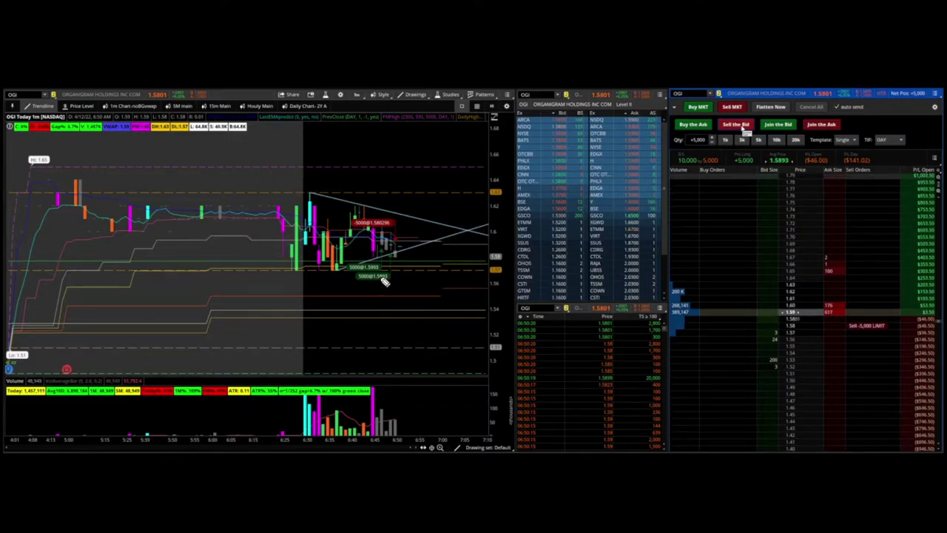
Mark the latest candles and trace the rising support line under the lows with the pen, clearing the marks
left_click_drag(419, 241, 414, 256)
mouse_move(327, 273)
left_mouse_down()
mouse_move(359, 211)
mouse_move(371, 255)
mouse_move(384, 236)
mouse_move(387, 258)
mouse_move(396, 258)
mouse_move(361, 259)
mouse_move(412, 264)
mouse_move(365, 264)
mouse_move(428, 263)
left_mouse_up()
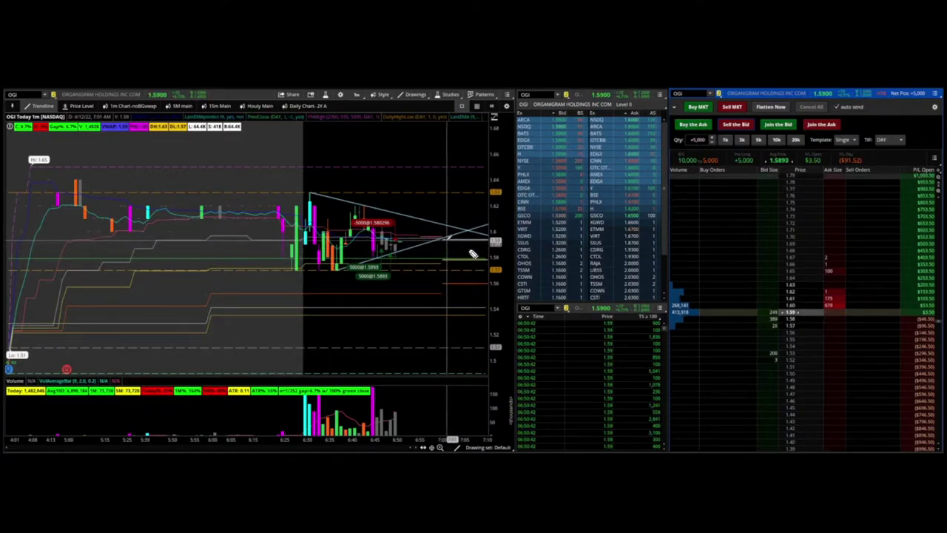
mouse_move(377, 264)
left_mouse_down()
mouse_move(398, 258)
mouse_move(409, 270)
left_mouse_up()
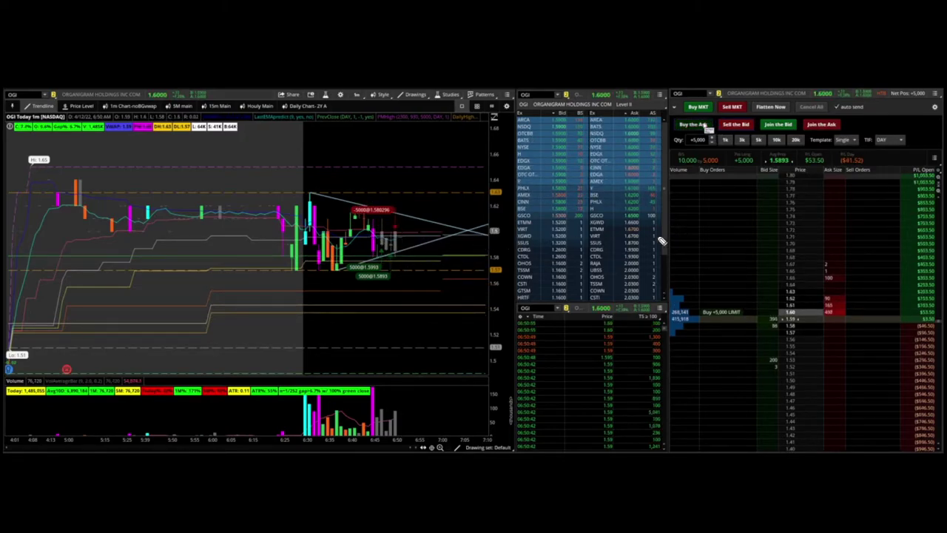
left_click(701, 124)
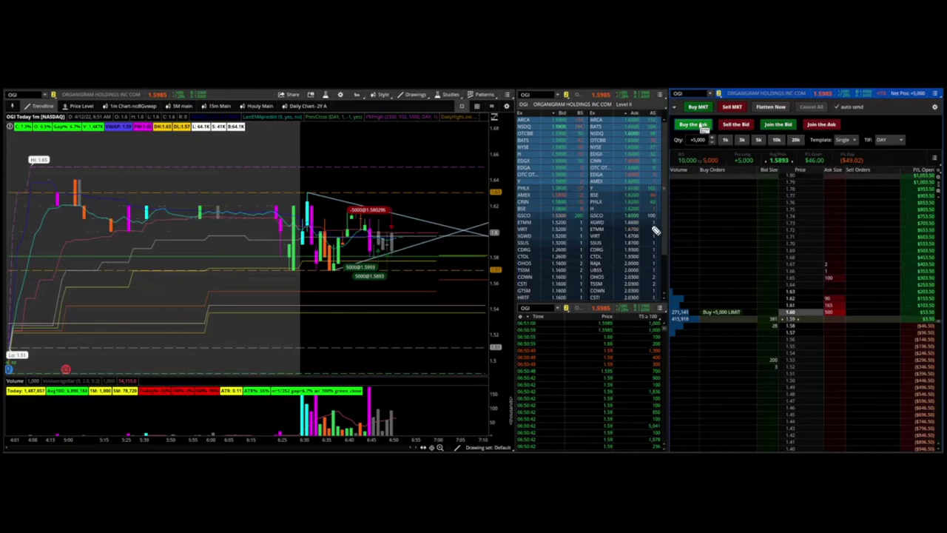
left_click_drag(333, 274, 379, 267)
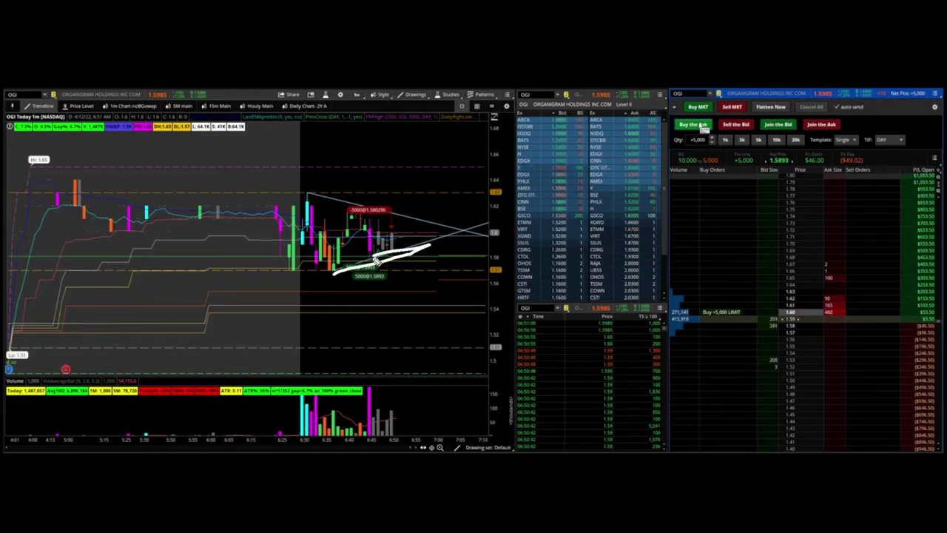
left_click_drag(368, 260, 335, 271)
key("e")
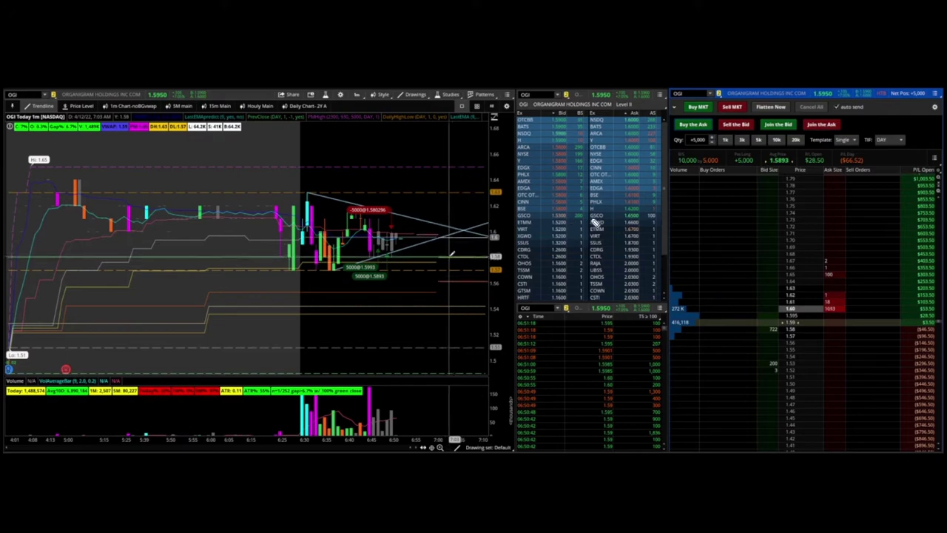
Buy 5,000 more OGI shares at the ask and mark the position summary with the pen
left_click(703, 124)
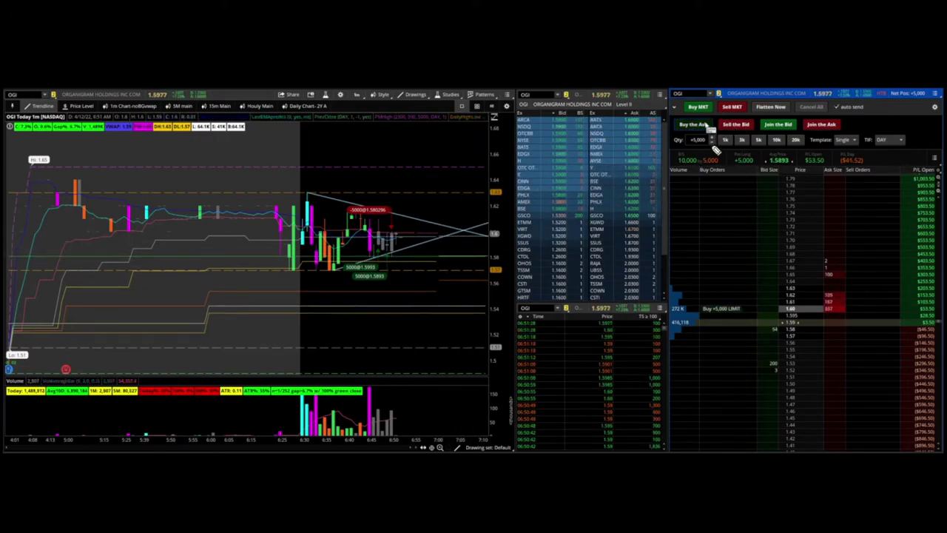
mouse_move(756, 168)
left_mouse_down()
mouse_move(763, 144)
mouse_move(738, 175)
left_mouse_up()
left_click_drag(210, 241, 666, 238)
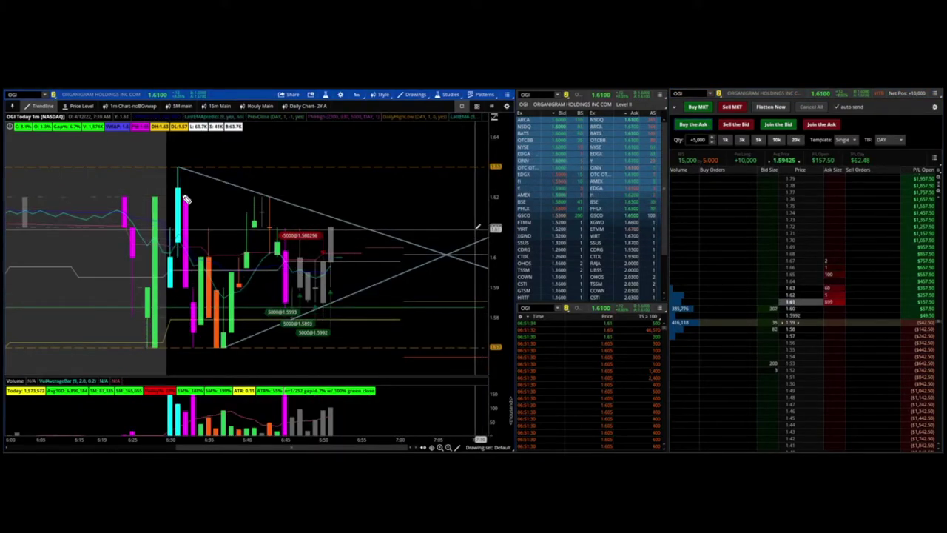
Sketch the narrowing price swings inside the triangle and a projected dip onto a horizontal support line with the pen
mouse_move(179, 174)
left_mouse_down()
mouse_move(223, 382)
mouse_move(259, 209)
mouse_move(335, 267)
left_mouse_up()
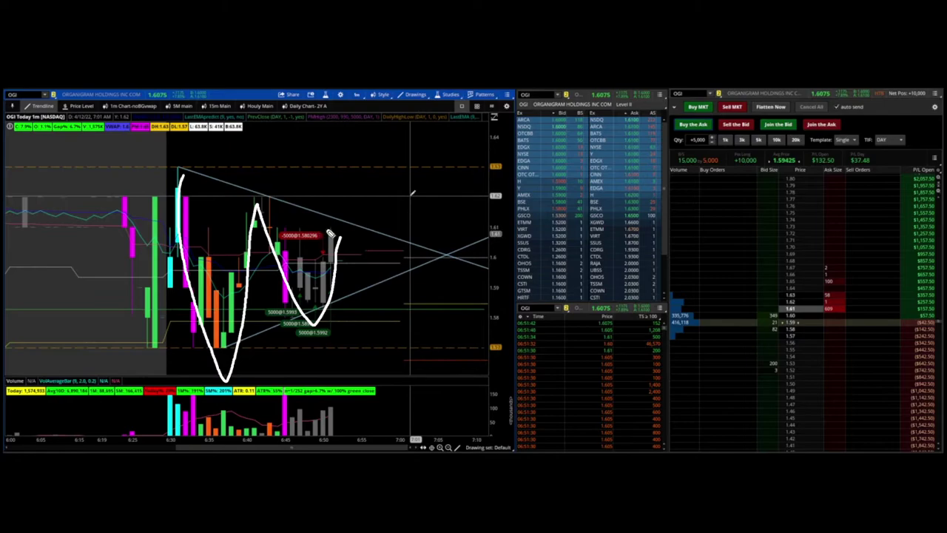
left_click_drag(283, 231, 427, 239)
mouse_move(372, 228)
left_mouse_down()
mouse_move(375, 236)
mouse_move(432, 223)
left_mouse_up()
left_click_drag(358, 267, 366, 269)
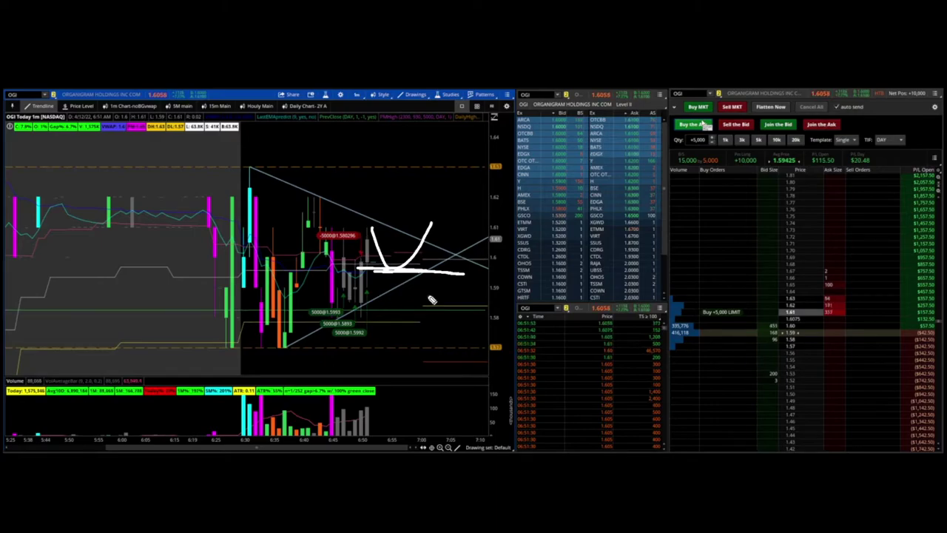
scroll(432, 300, "down", 3)
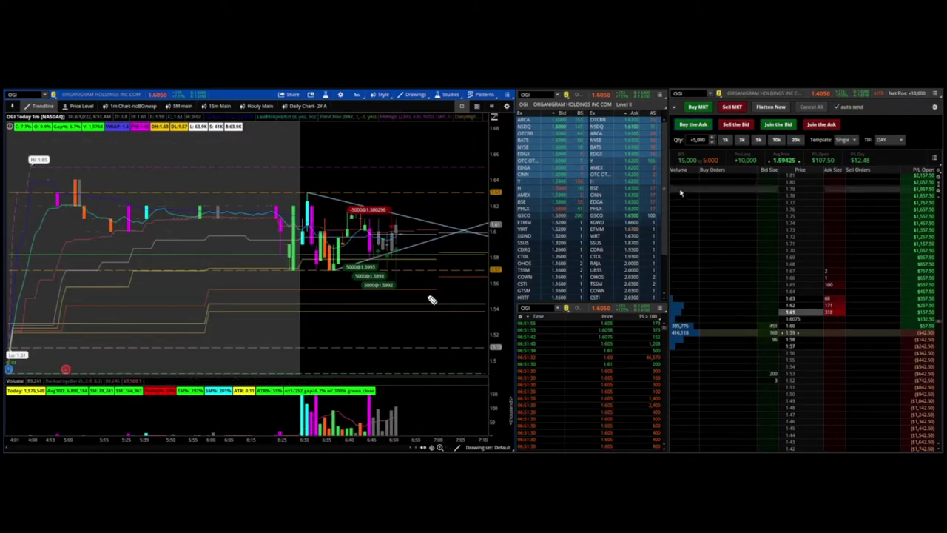
Mark the horizontal resistance level near 1.62 across the recent highs with the pen
left_click_drag(663, 119, 669, 119)
left_click(693, 124)
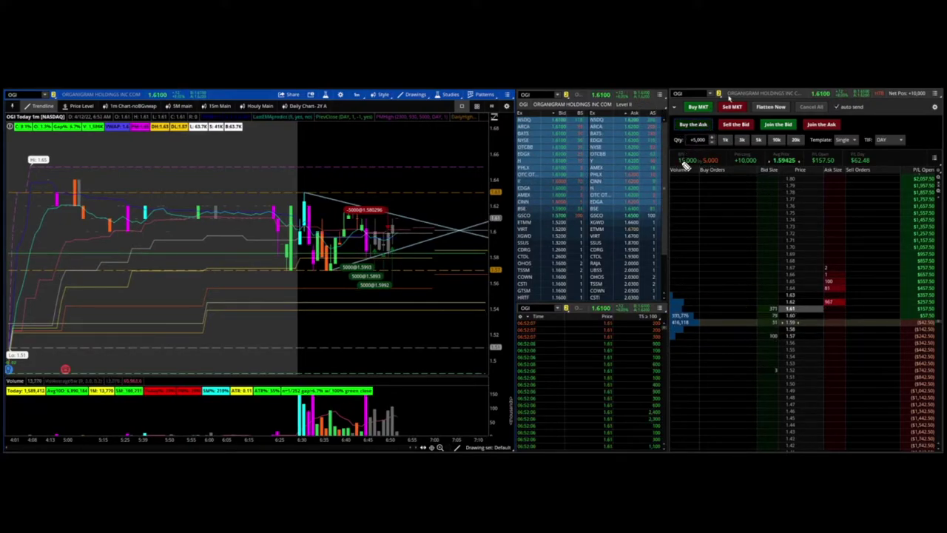
left_click(699, 127)
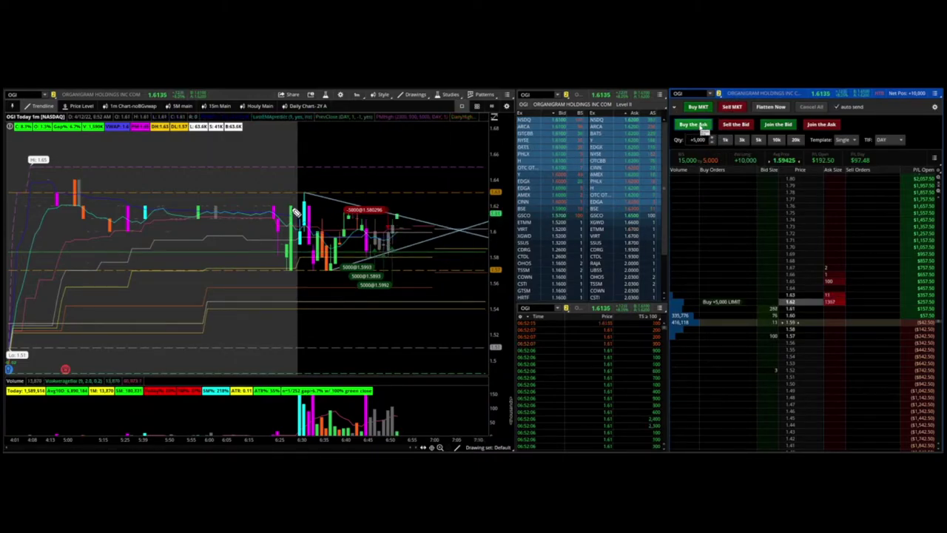
left_click_drag(282, 209, 523, 210)
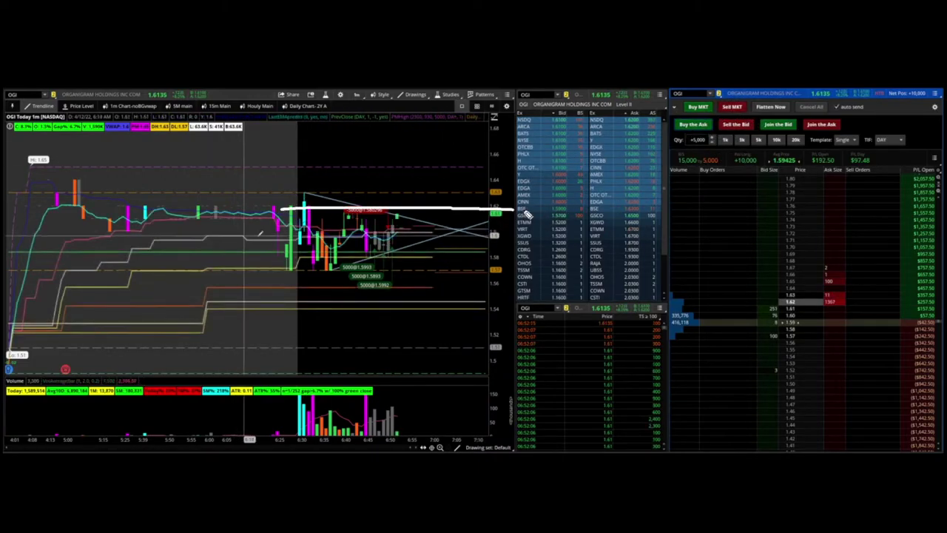
left_click(708, 126)
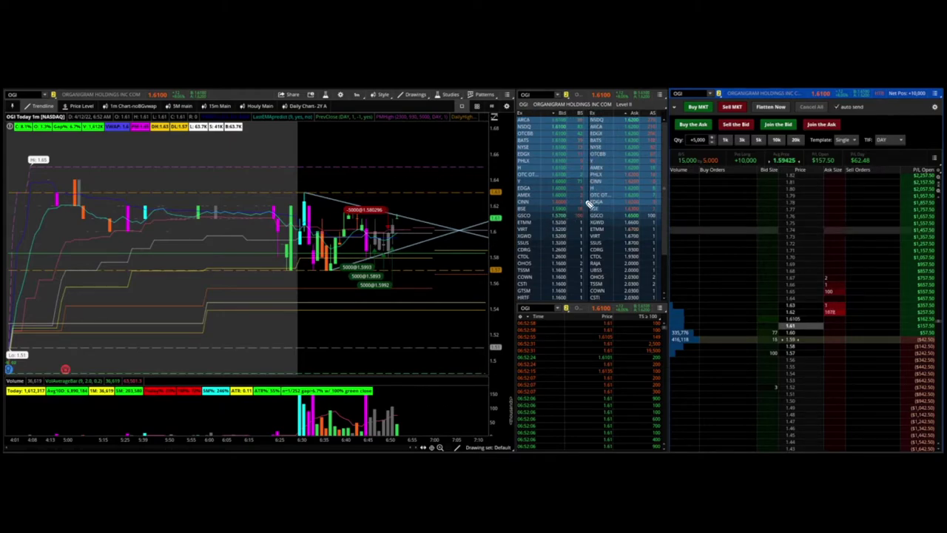
Circle the Level II asks and the time and sales list with the pen, clearing the marks
mouse_move(666, 111)
left_mouse_down()
mouse_move(647, 199)
mouse_move(666, 134)
mouse_move(657, 111)
left_mouse_up()
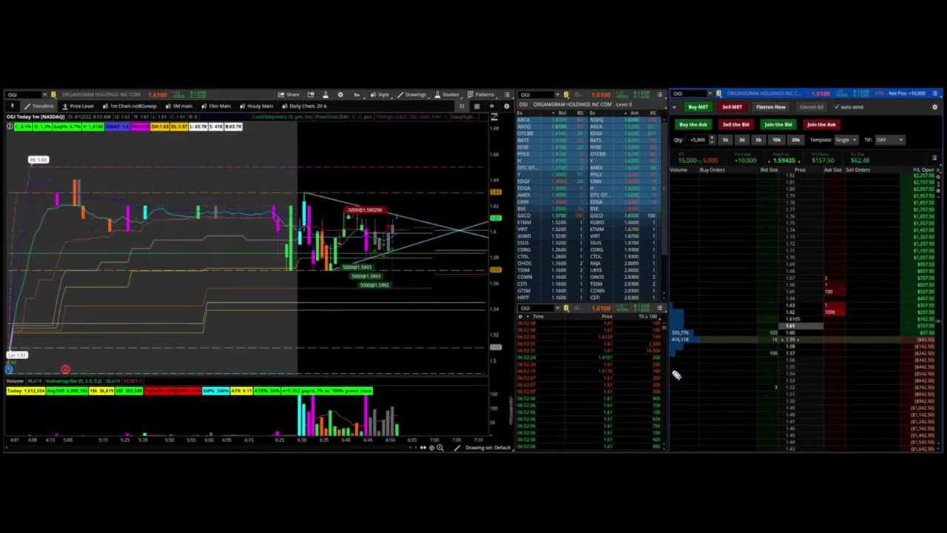
mouse_move(660, 369)
left_mouse_down()
mouse_move(563, 311)
mouse_move(677, 332)
left_mouse_up()
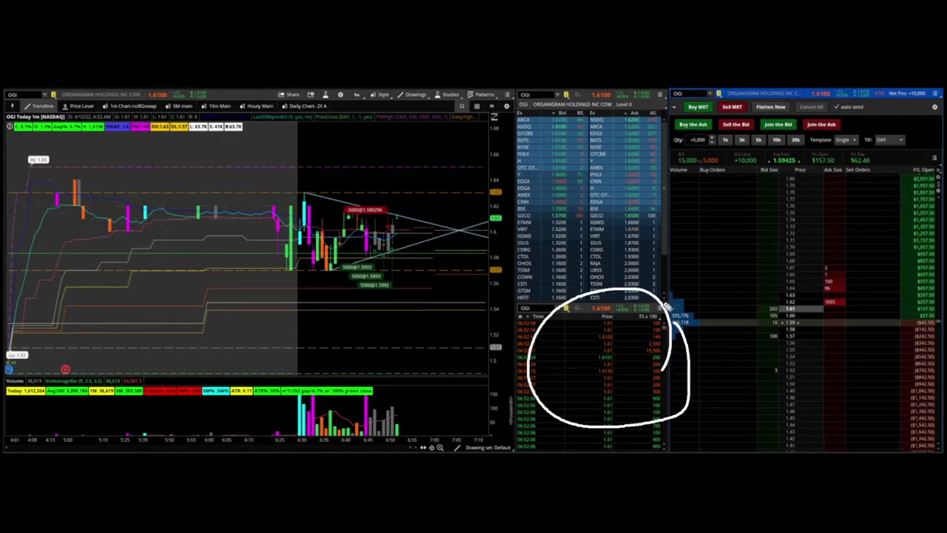
key("e")
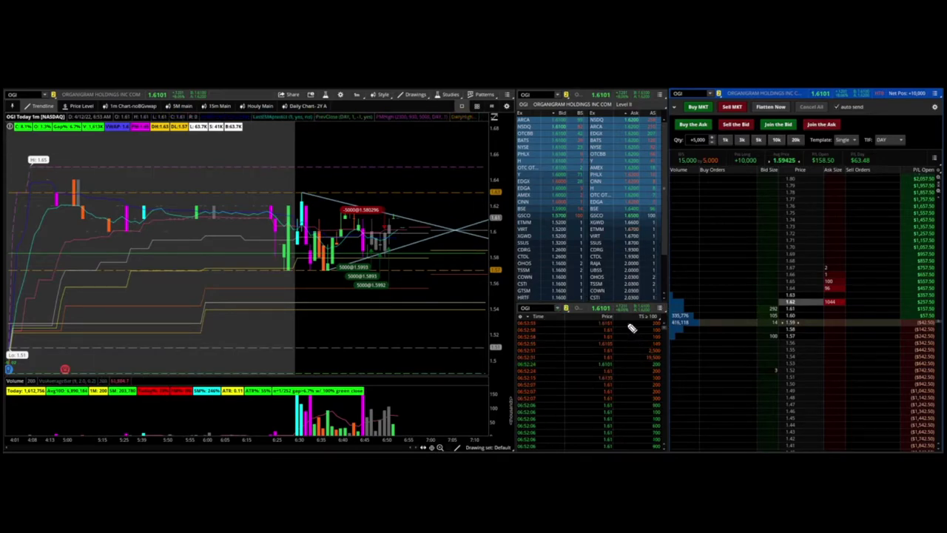
scroll(420, 211, "up", 5)
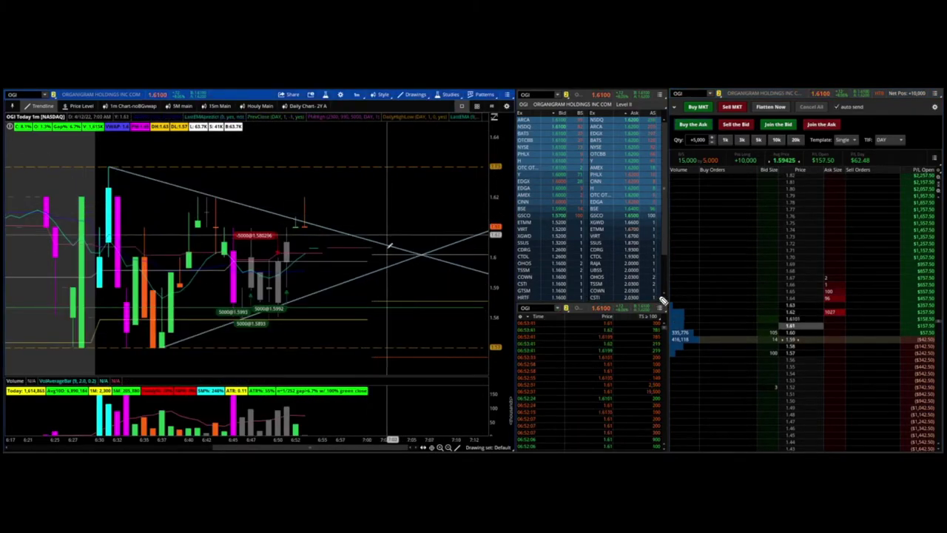
Review the triangle against the premarket price action on the 1-minute chart and mark the Level II quotes with the pen
left_click_drag(338, 437, 387, 438)
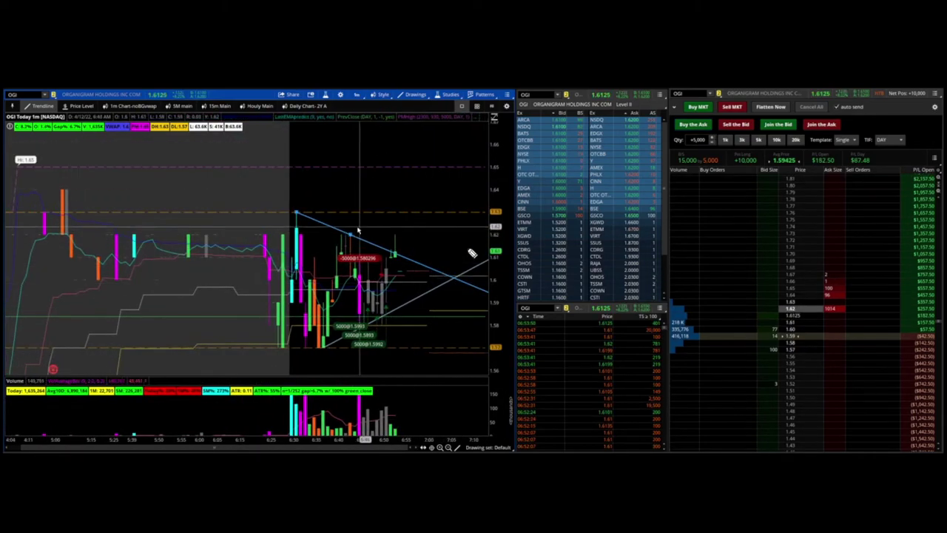
scroll(493, 253, "up", 3)
scroll(496, 254, "down", 3)
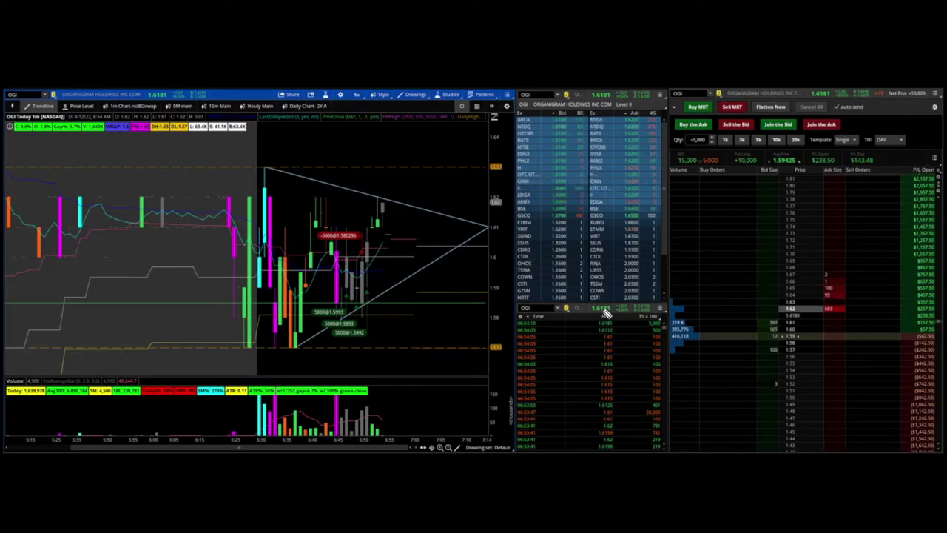
left_click(703, 126)
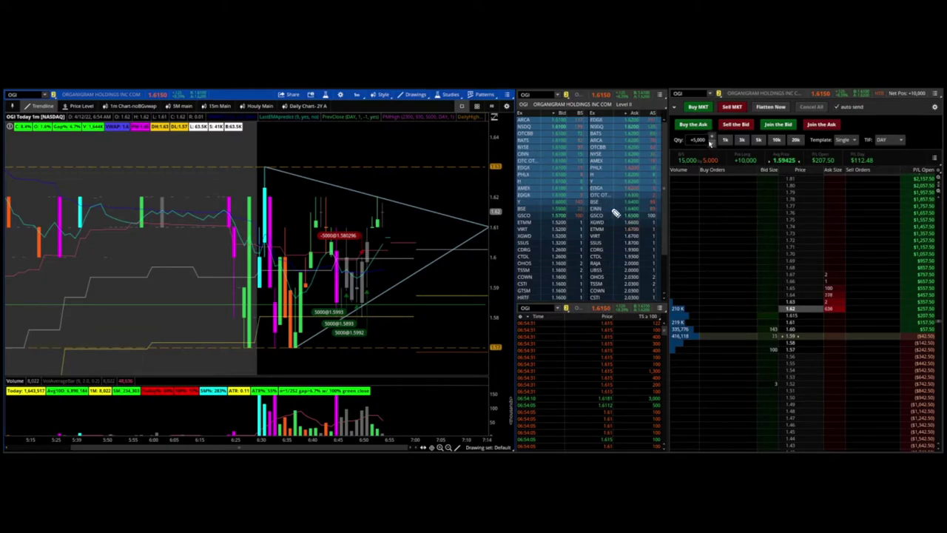
mouse_move(599, 159)
left_mouse_down()
mouse_move(592, 93)
mouse_move(571, 208)
mouse_move(602, 127)
left_mouse_up()
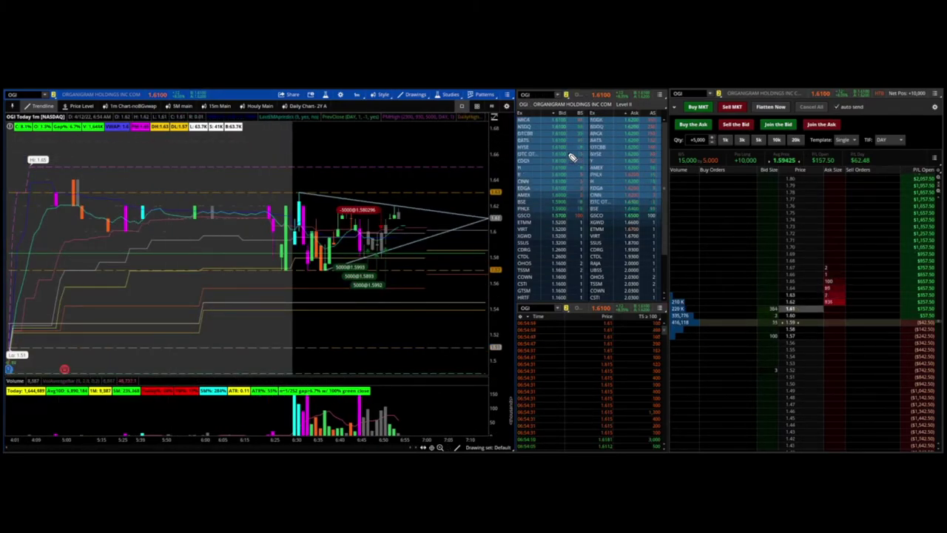
mouse_move(628, 201)
left_mouse_down()
mouse_move(670, 152)
mouse_move(608, 141)
mouse_move(615, 198)
left_mouse_up()
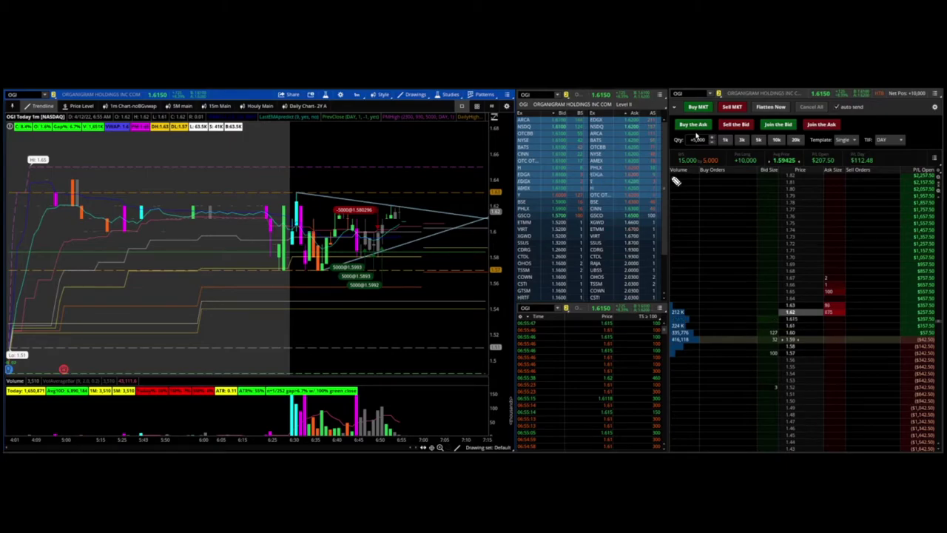
Buy OGI at the ask with two 5,000-share orders, followed by one 10,000-share order
left_click(695, 125)
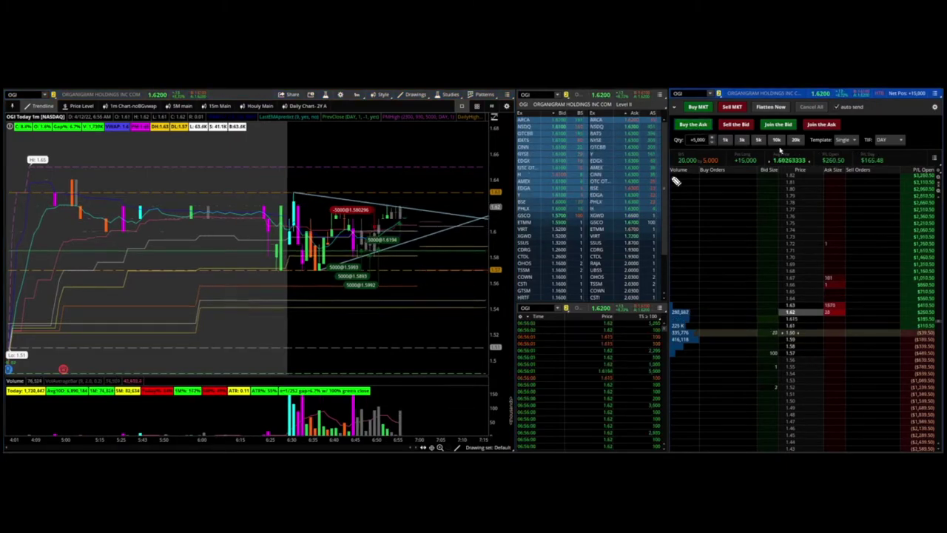
left_click(701, 127)
left_click(775, 139)
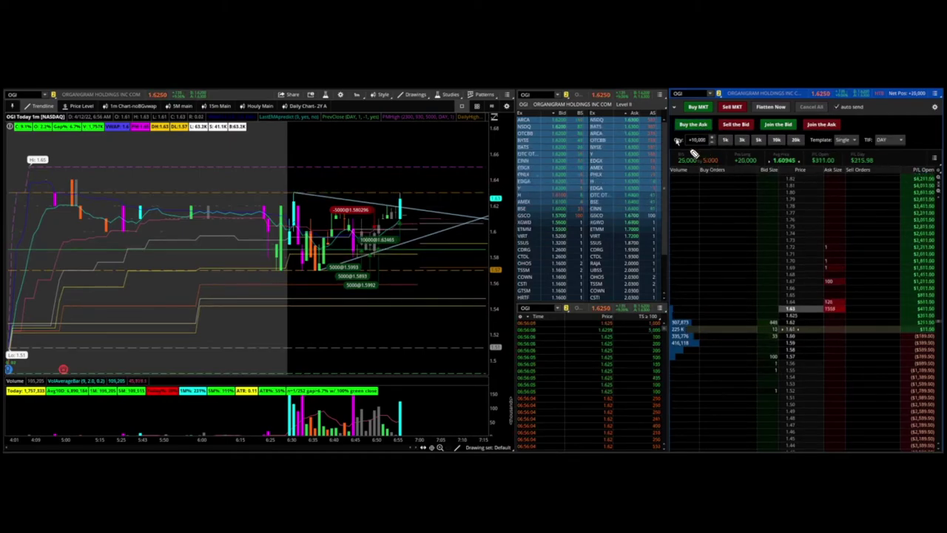
left_click(693, 124)
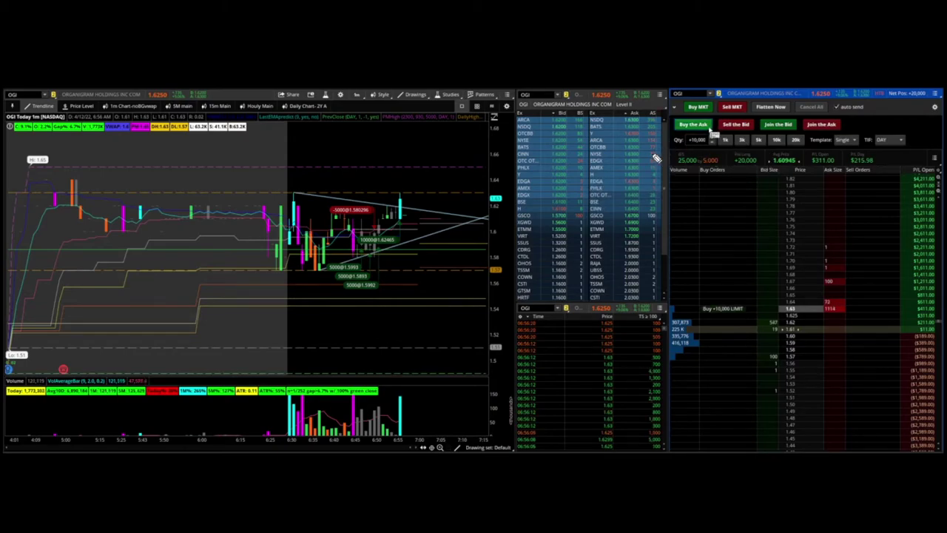
left_click(707, 128)
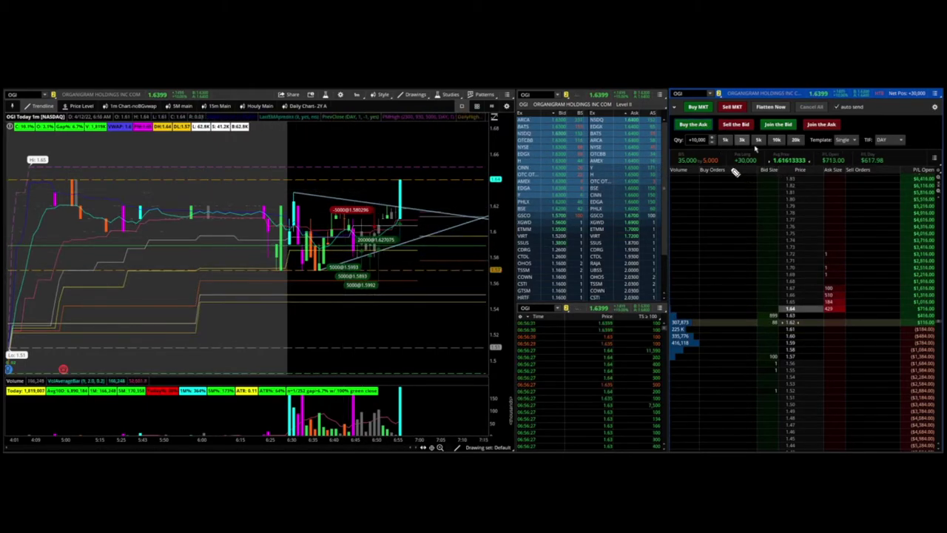
Mark the average price, the broken 1.63 high and the 1.65 premarket high with the pen
mouse_move(762, 157)
left_mouse_down()
mouse_move(743, 148)
mouse_move(810, 172)
left_mouse_up()
key("e")
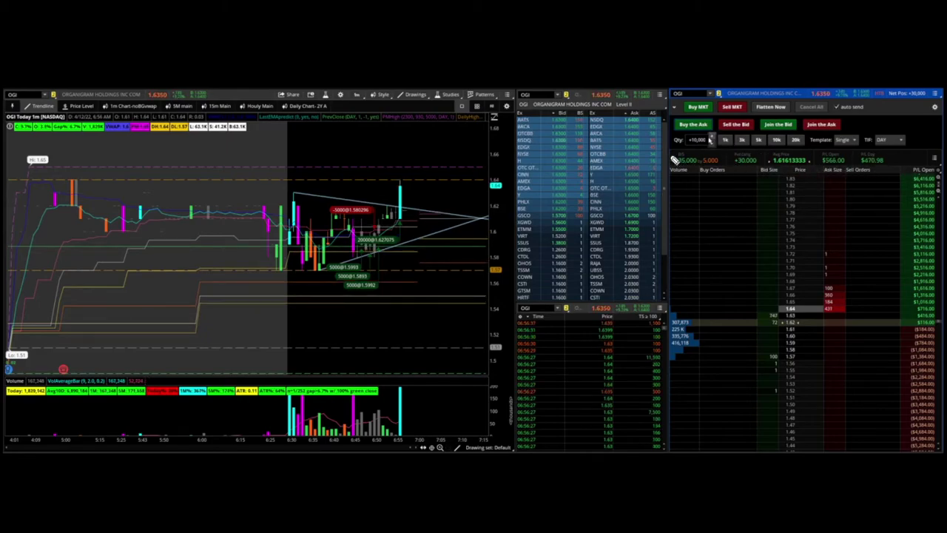
left_click_drag(295, 195, 447, 192)
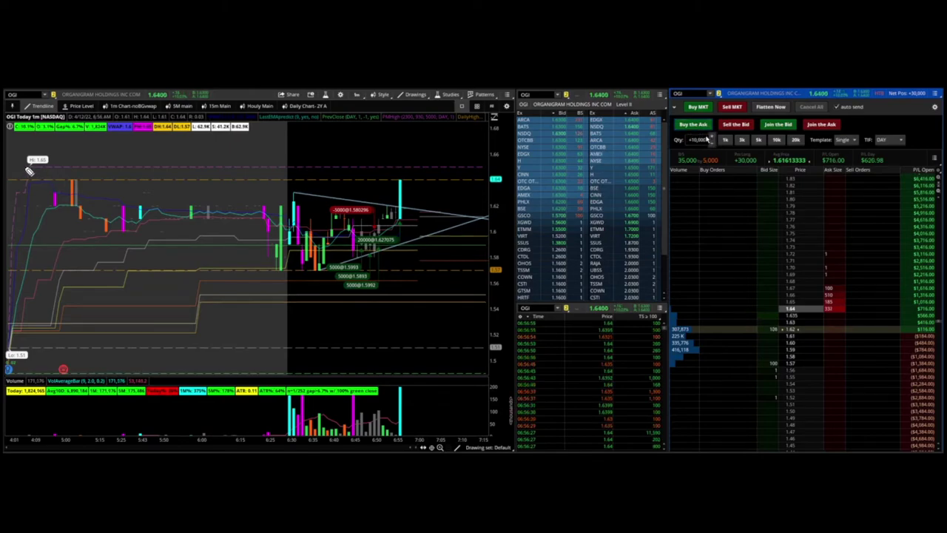
mouse_move(495, 167)
left_mouse_down()
mouse_move(441, 172)
mouse_move(463, 182)
left_mouse_up()
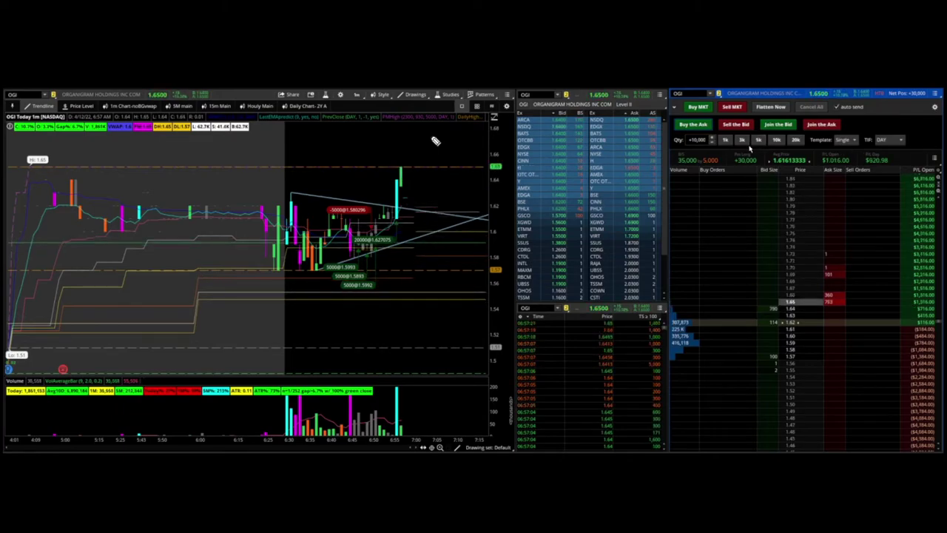
Mark the breakout volume bars with the pen and sell 10,000 OGI shares at the bid
left_click(738, 126)
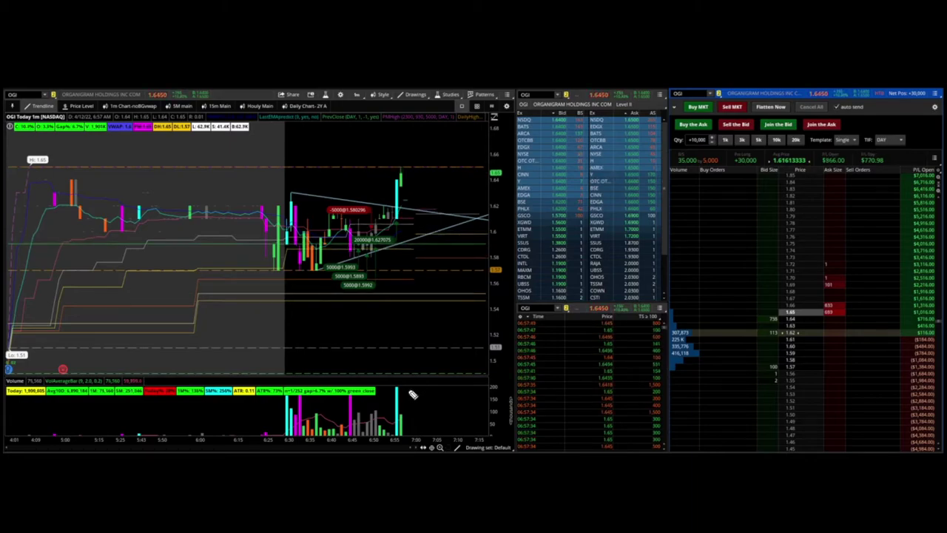
left_click_drag(396, 440, 411, 386)
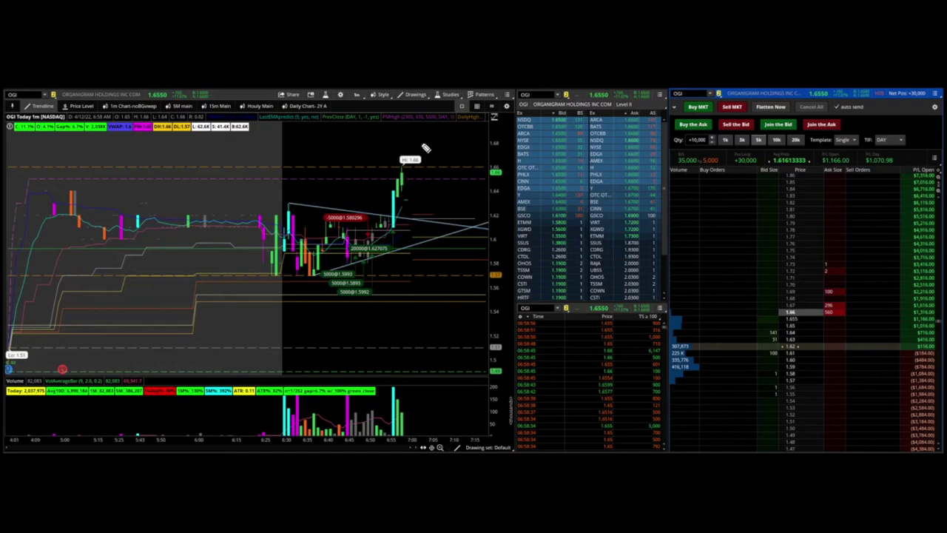
left_click(740, 125)
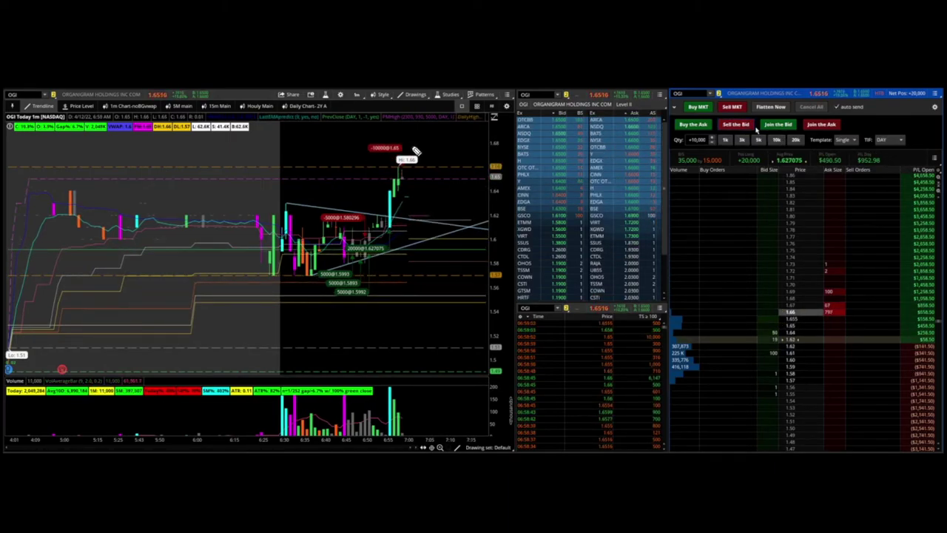
Place a 5,000-share sell order joining the ask at 1.66 and set the order quantity back to 10,000
left_click(758, 139)
left_click(821, 125)
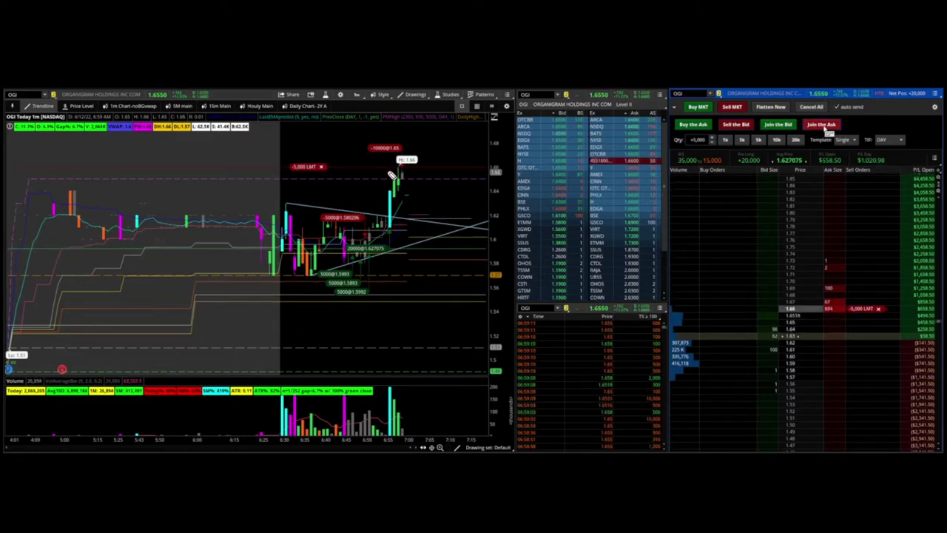
left_click(776, 140)
left_click(736, 124)
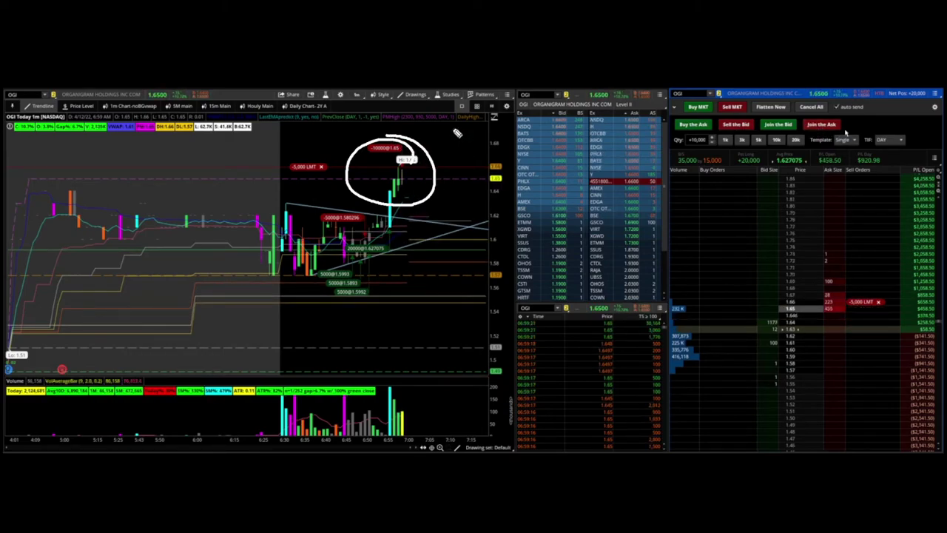
Clear the pen circle around the latest fill and underline the open position size in the position summary
key("e")
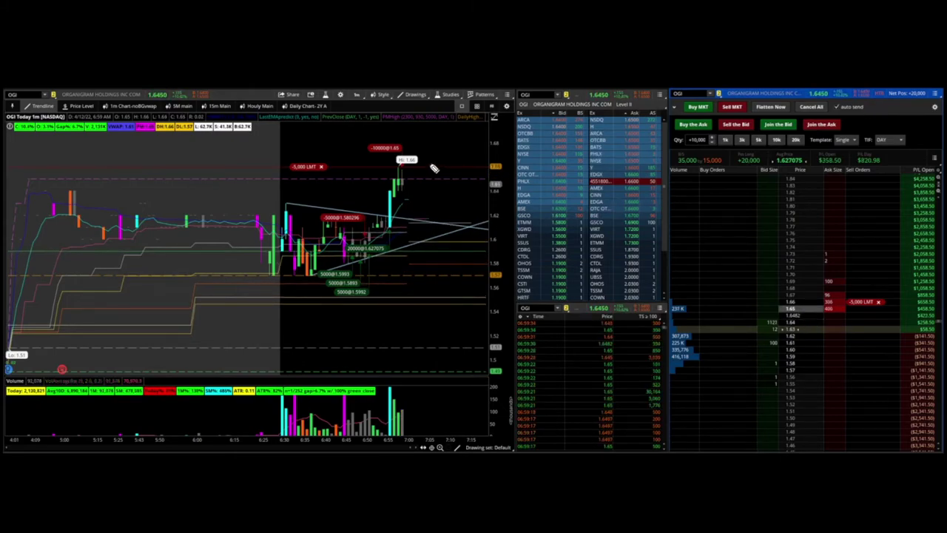
left_click_drag(709, 173, 786, 171)
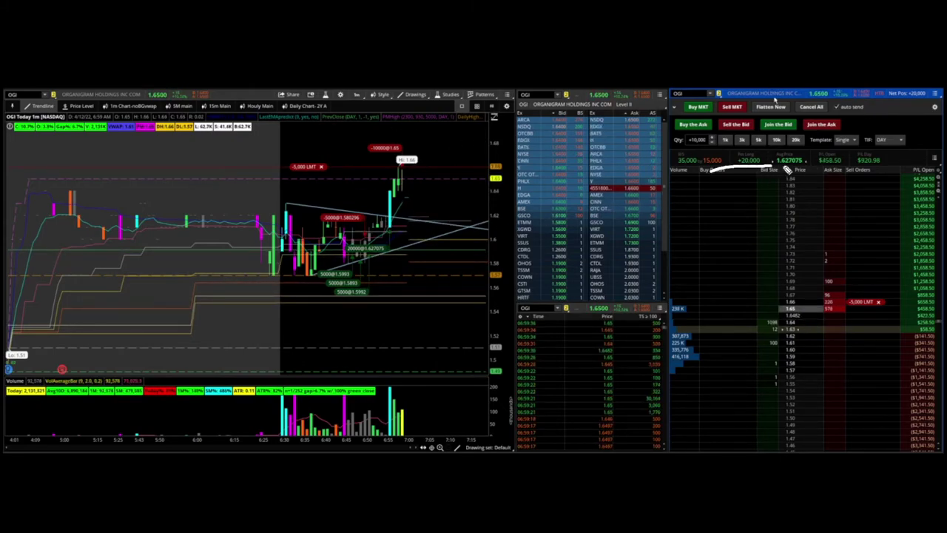
left_click(745, 126)
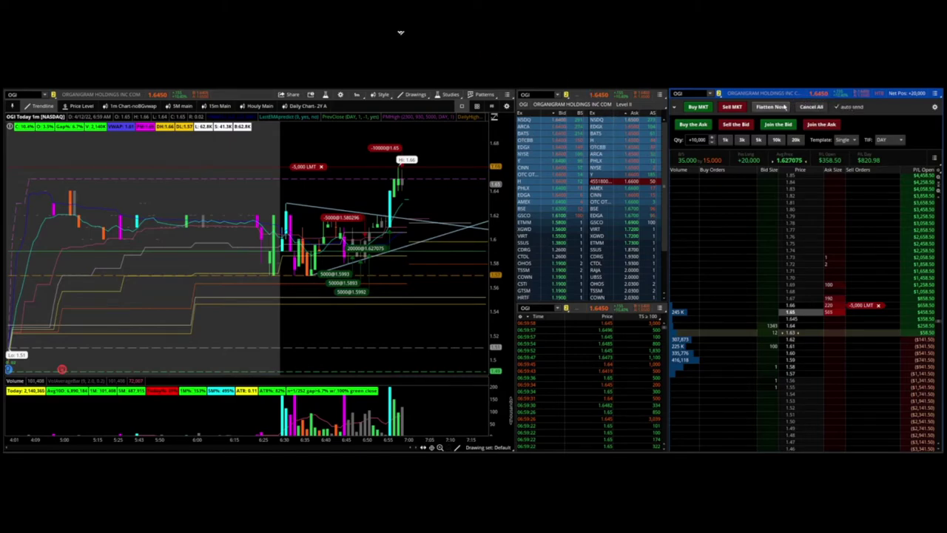
Sell another 10,000 OGI shares at the bid and cancel the open 5,000-share sell order at 1.66
left_click(738, 108)
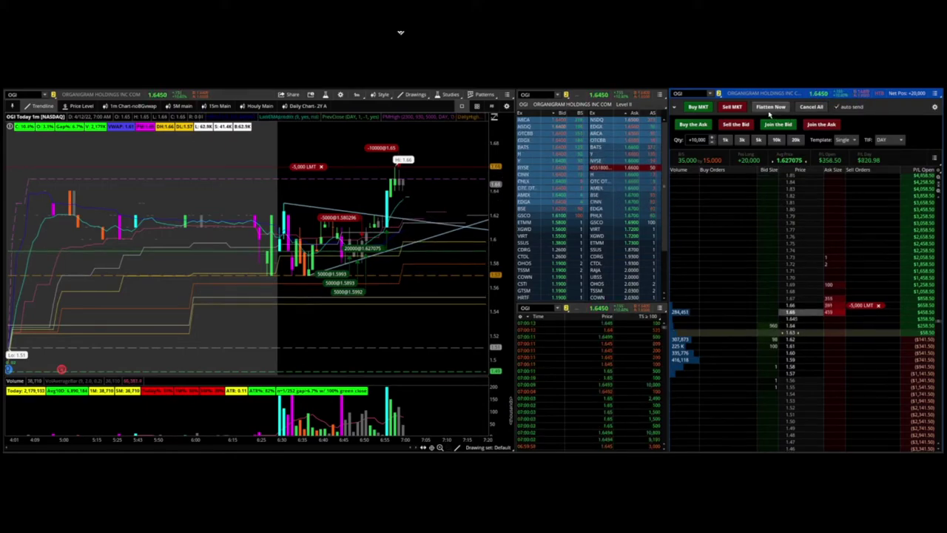
left_click(743, 106)
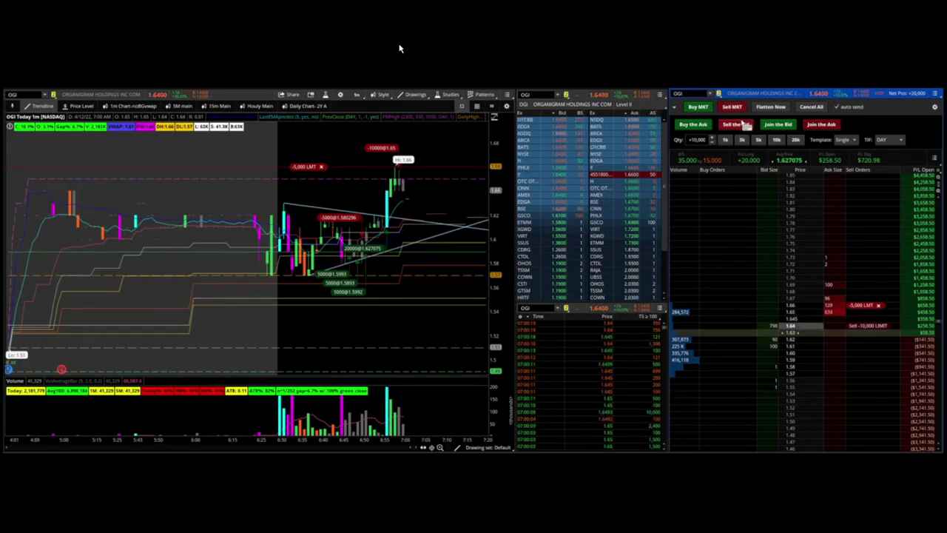
left_click(804, 109)
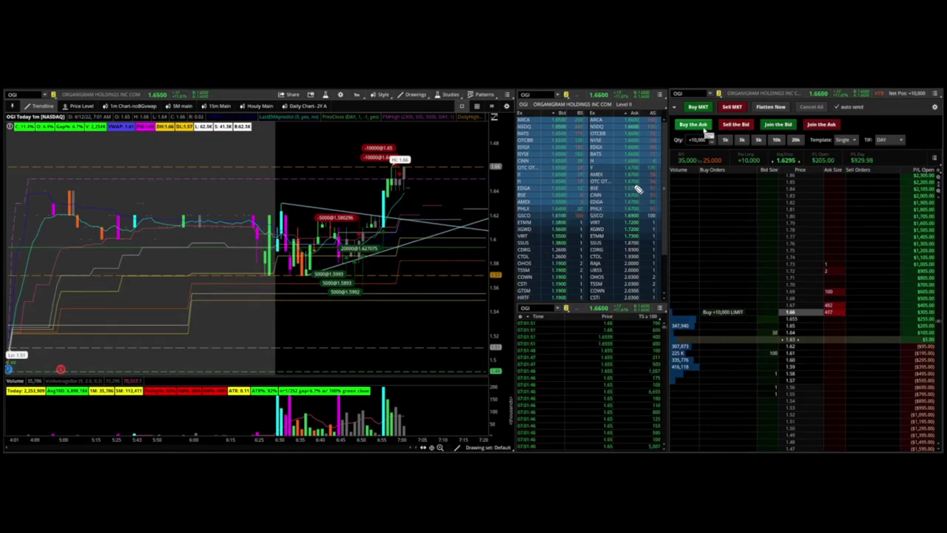
Buy 10,000 OGI shares back at the ask and mark the 1.66 high on the chart with the pen
left_click_drag(657, 107, 667, 135)
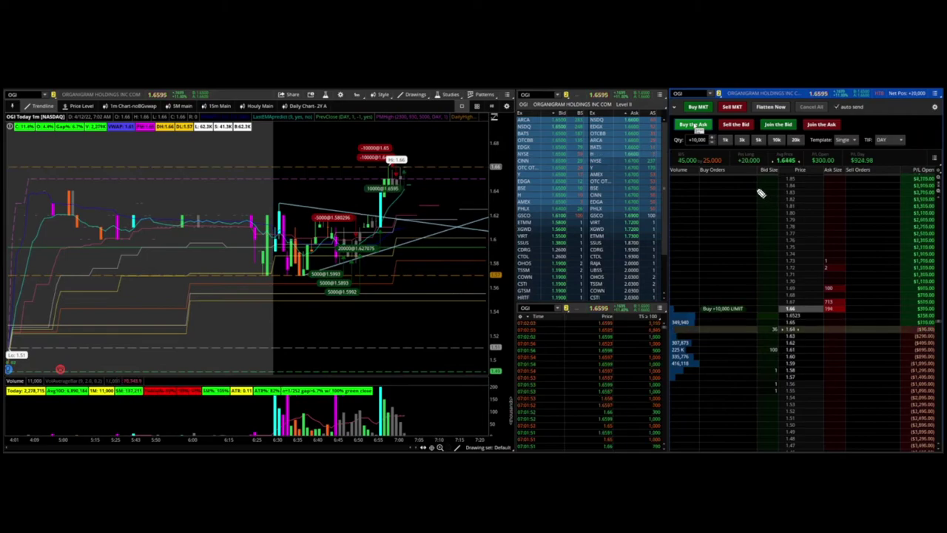
left_click_drag(384, 167, 410, 165)
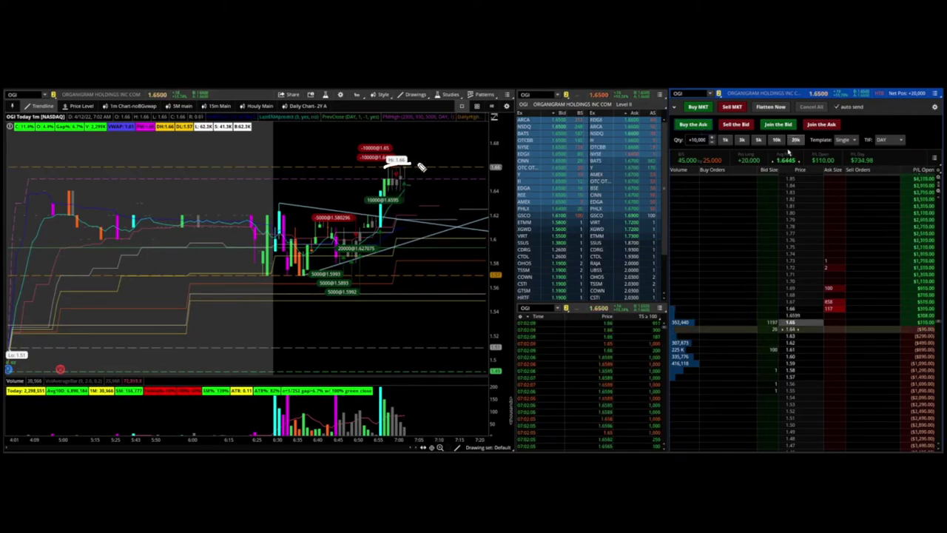
Place 5,000-share sell limit orders at 1.67, 1.69 and 1.71
left_click(759, 141)
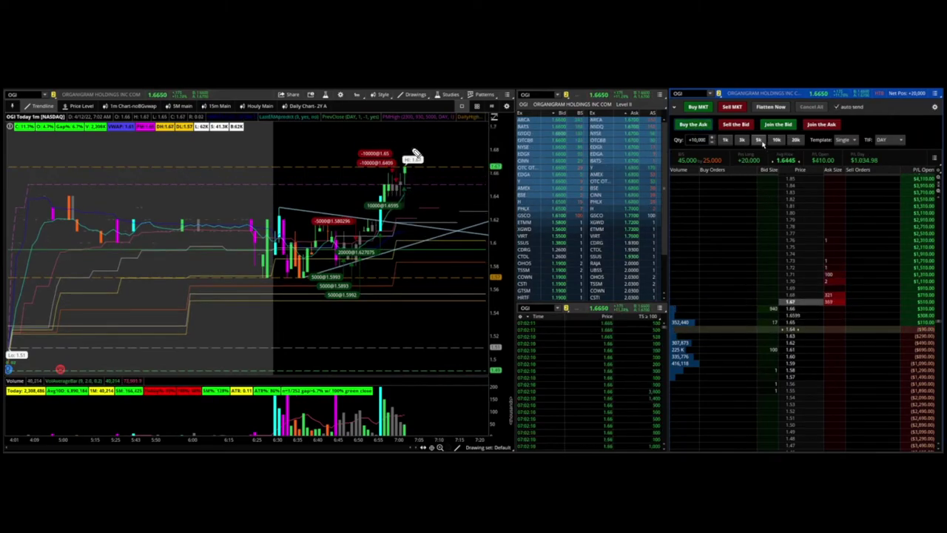
left_click(821, 124)
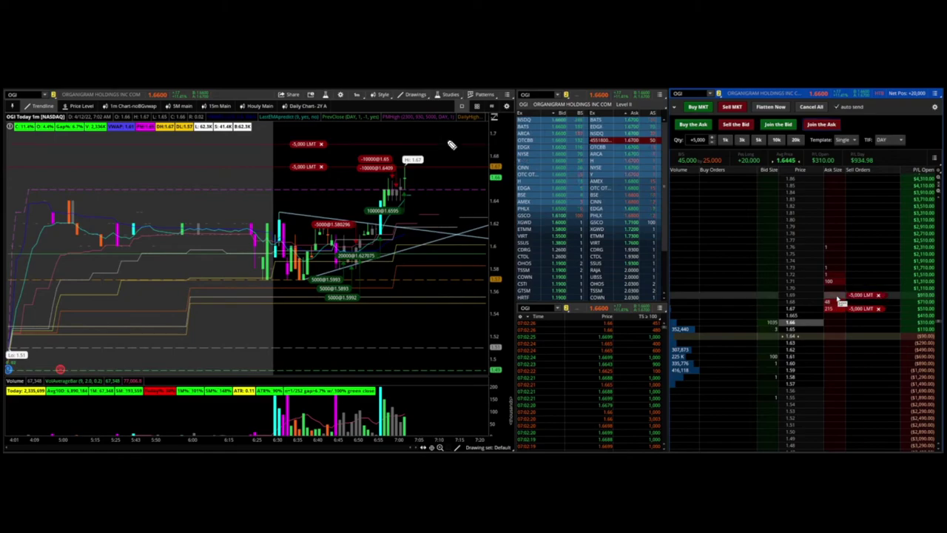
left_click(829, 294)
left_click(829, 281)
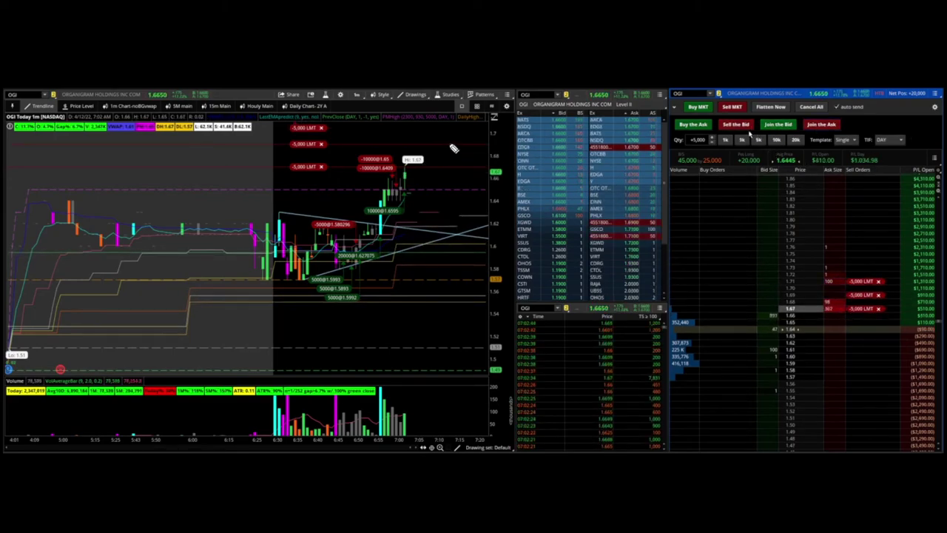
Cancel the 1.71 sell order and move the 1.69 sell order down to 1.68
left_click(878, 281)
left_click_drag(867, 295, 865, 301)
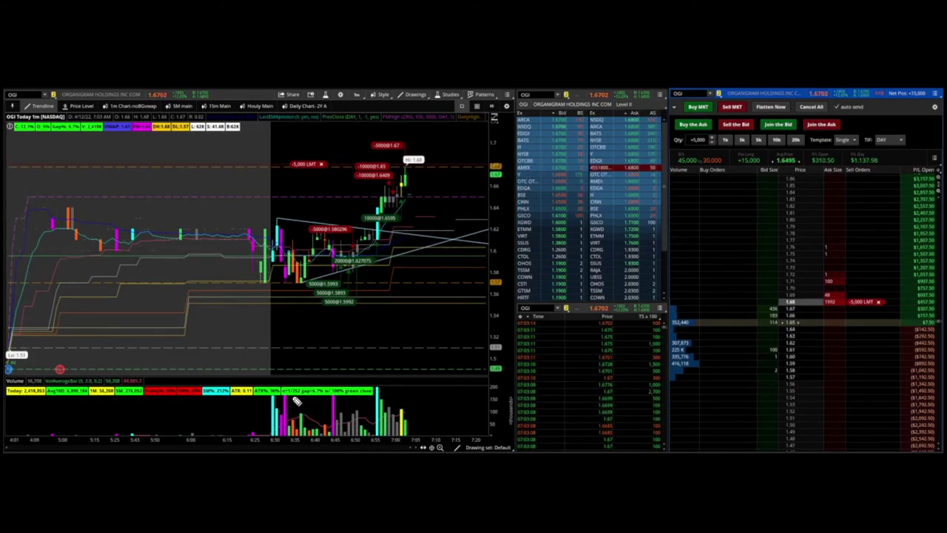
Mark the volume bars since the open with the pen and sell 5,000 OGI shares at the bid
mouse_move(273, 397)
left_mouse_down()
mouse_move(402, 398)
mouse_move(370, 403)
mouse_move(411, 386)
left_mouse_up()
left_click(739, 126)
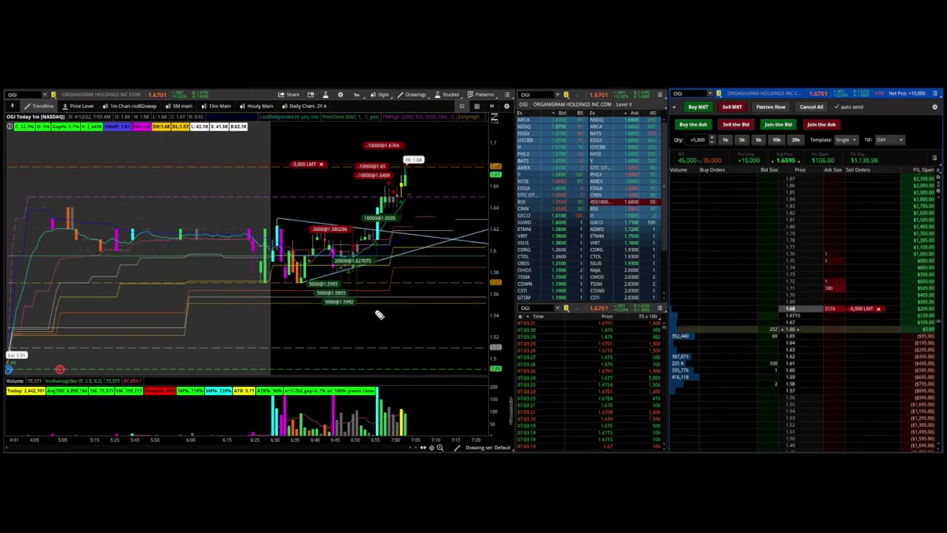
Cancel the open 1.68 sell order and place a 2,500-share sell order joining the ask at 1.67
left_click(811, 107)
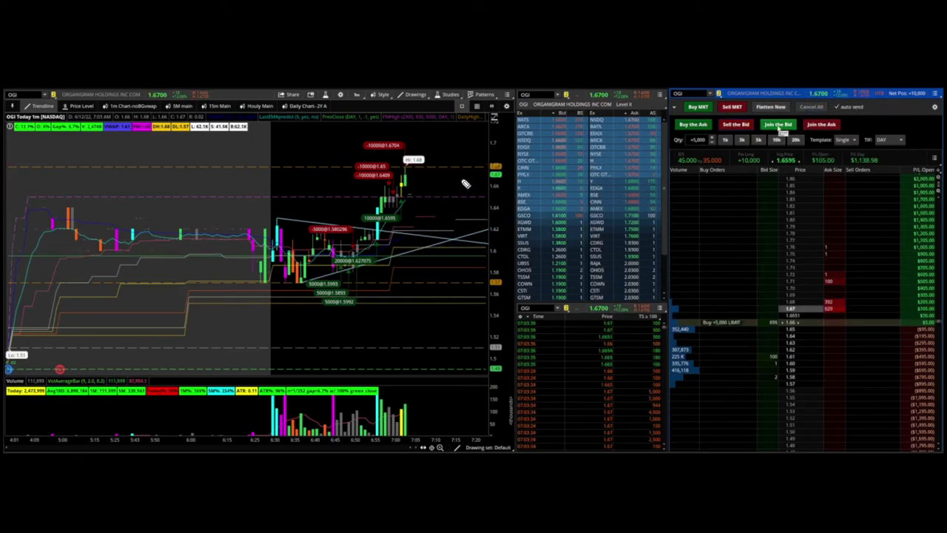
left_click(821, 124)
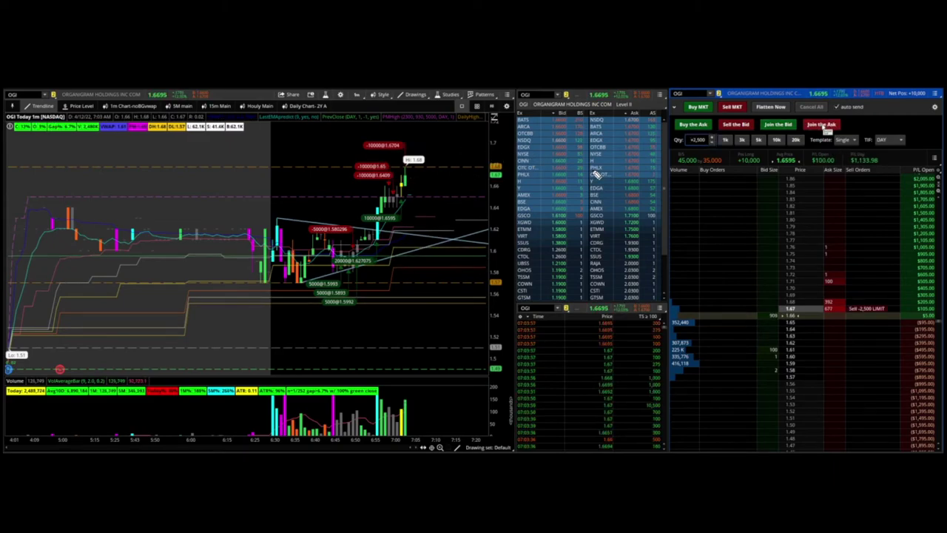
left_click(820, 124)
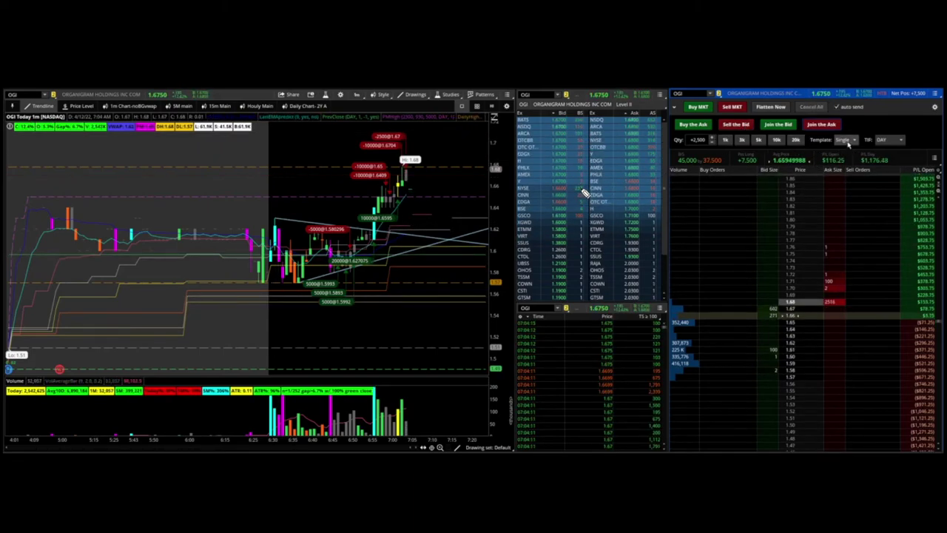
Place another 2,500-share sell order joining the ask at 1.68 and set the order quantity to 1,000
left_click(821, 124)
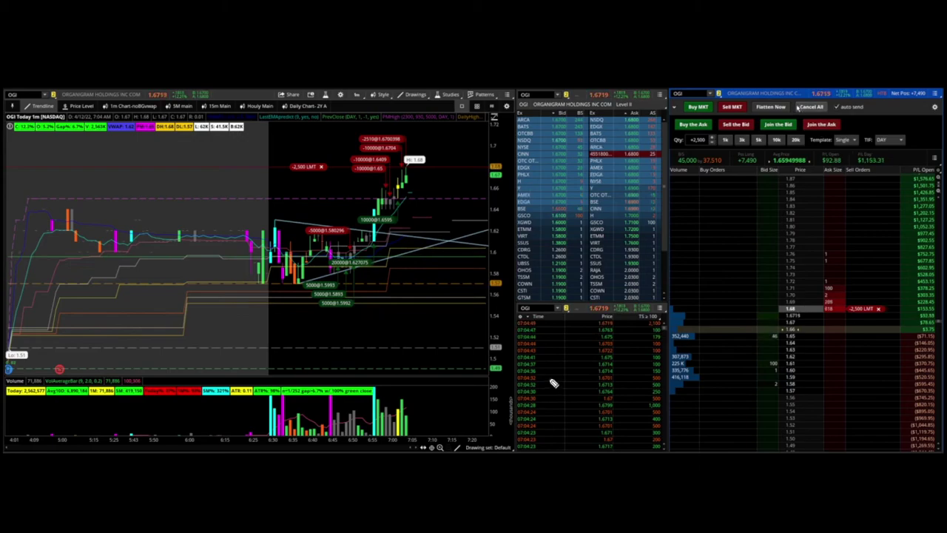
left_click(724, 142)
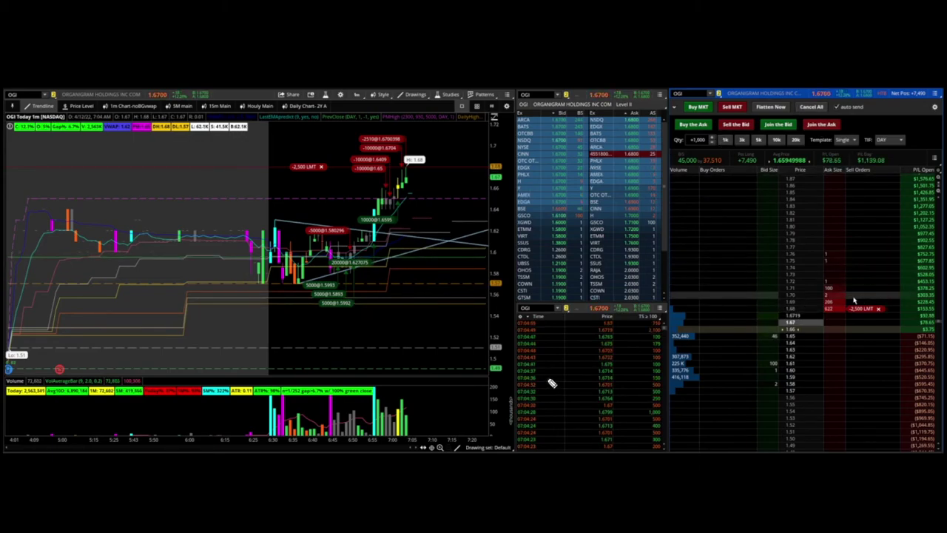
Place four 1,000-share OGI limit sell orders, one each at 1.69, 1.70, 1.71 and 1.72
left_click(845, 302)
left_click(842, 296)
left_click(842, 288)
left_click(843, 282)
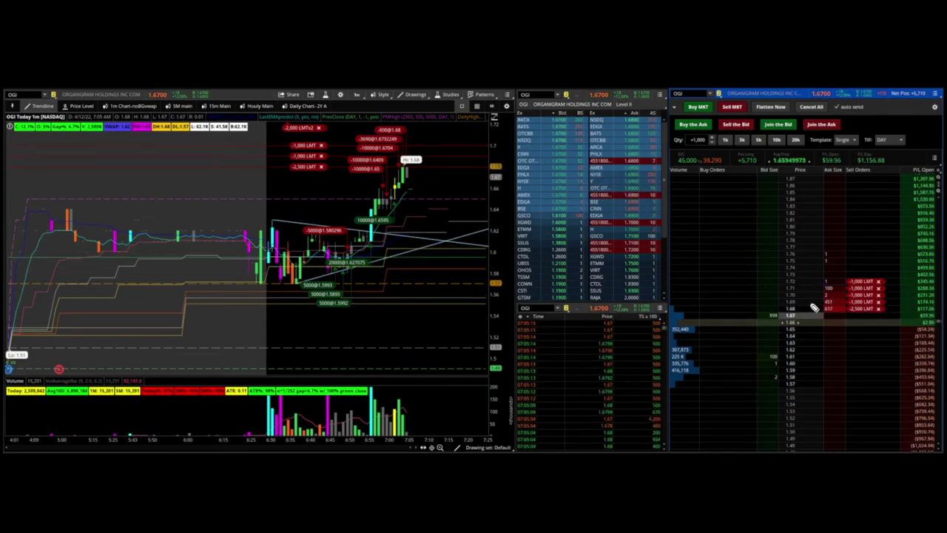
Mark the price levels of the staged sell orders on the ladder with the pen and erase the marks
mouse_move(909, 297)
left_mouse_down()
mouse_move(843, 277)
mouse_move(929, 305)
left_mouse_up()
key("ctrl+z")
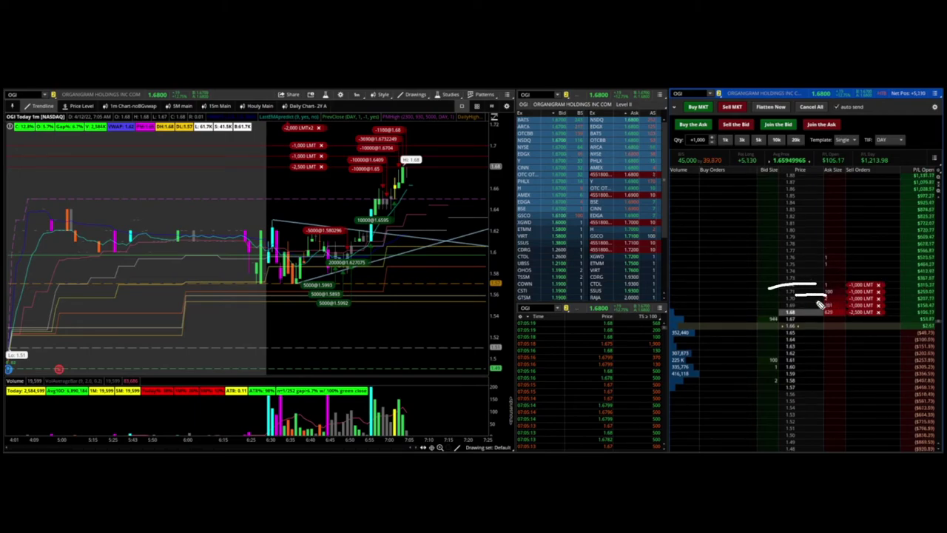
left_click_drag(801, 306, 827, 309)
key("e")
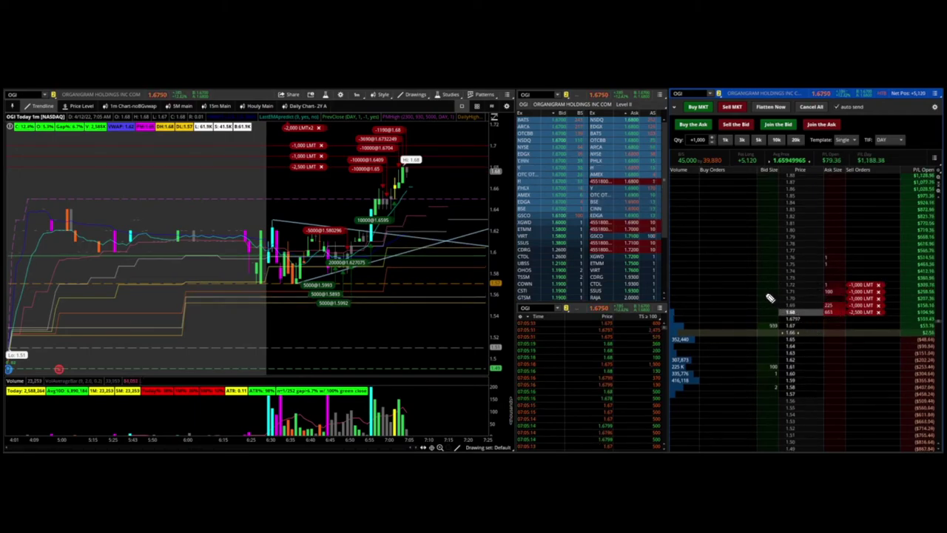
Mark the area below the latest candles with the pen, erase it, and flatten the entire OGI position
mouse_move(409, 175)
left_mouse_down()
mouse_move(426, 141)
mouse_move(436, 199)
mouse_move(447, 191)
left_mouse_up()
key("e")
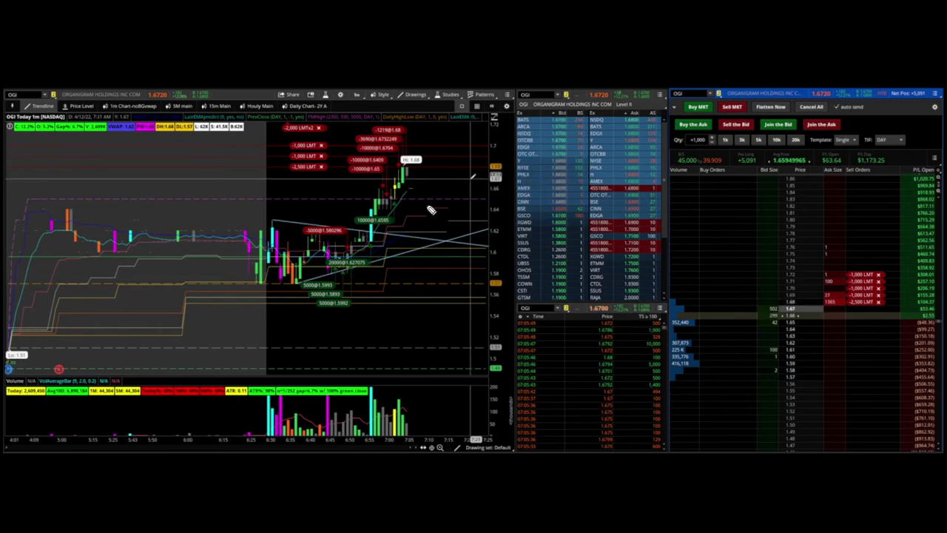
left_click(770, 106)
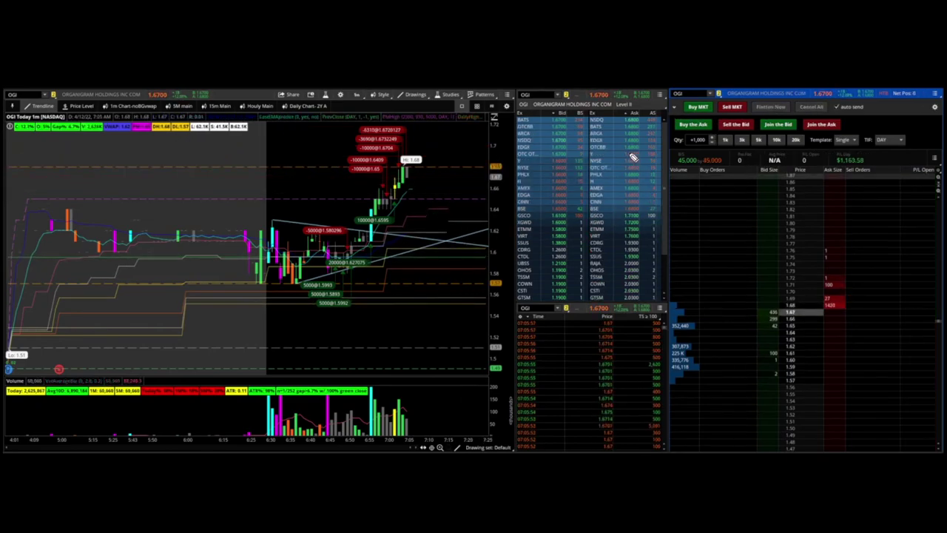
Mark the Level II quotes and the day's profit figure with the pen, clearing the marks each time
left_click_drag(619, 137, 580, 170)
key("Escape")
mouse_move(740, 111)
left_mouse_down()
mouse_move(790, 104)
mouse_move(737, 107)
left_mouse_up()
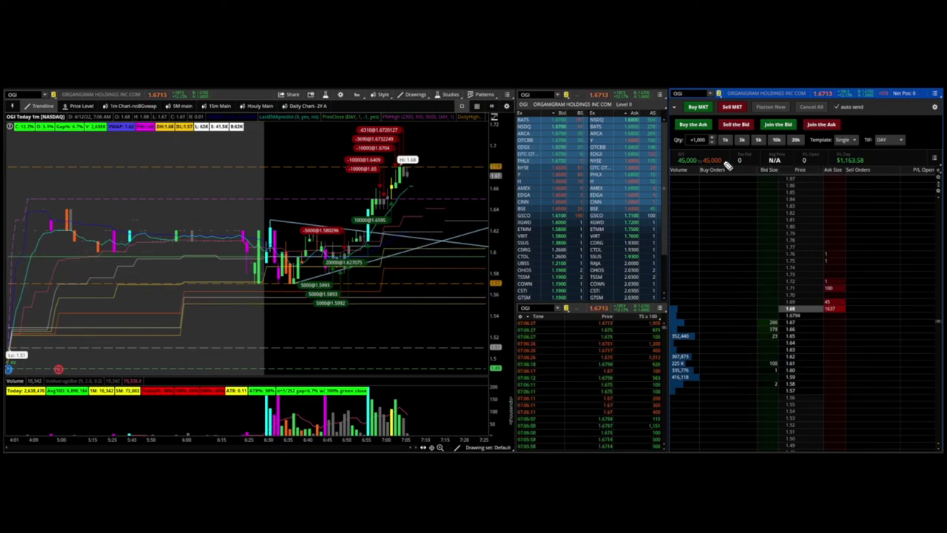
mouse_move(825, 172)
left_mouse_down()
mouse_move(887, 144)
mouse_move(858, 170)
left_mouse_up()
key("e")
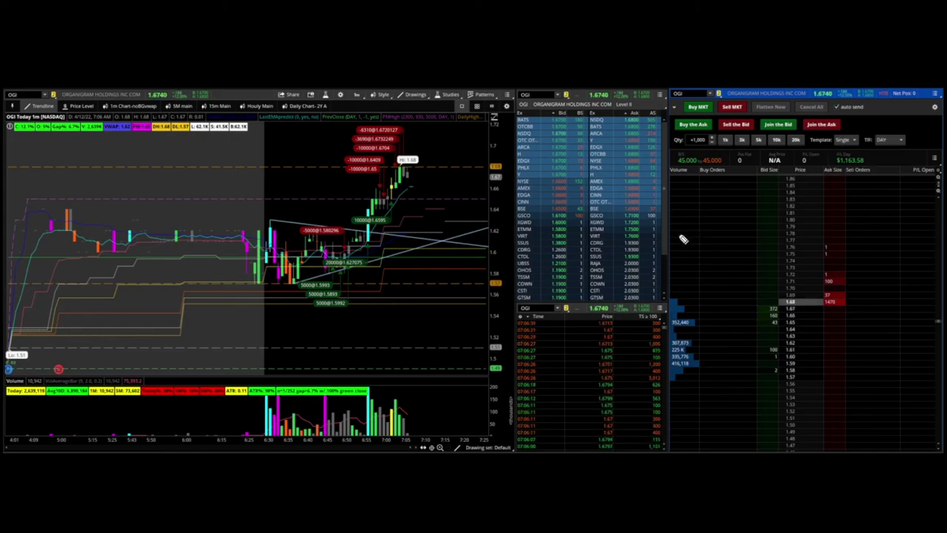
Trace the triangle, the breakout run and the pullback from the high on the OGI chart, and return the recording to full screen
mouse_move(337, 275)
left_mouse_down()
mouse_move(429, 278)
mouse_move(435, 239)
left_mouse_up()
left_click_drag(337, 221, 339, 272)
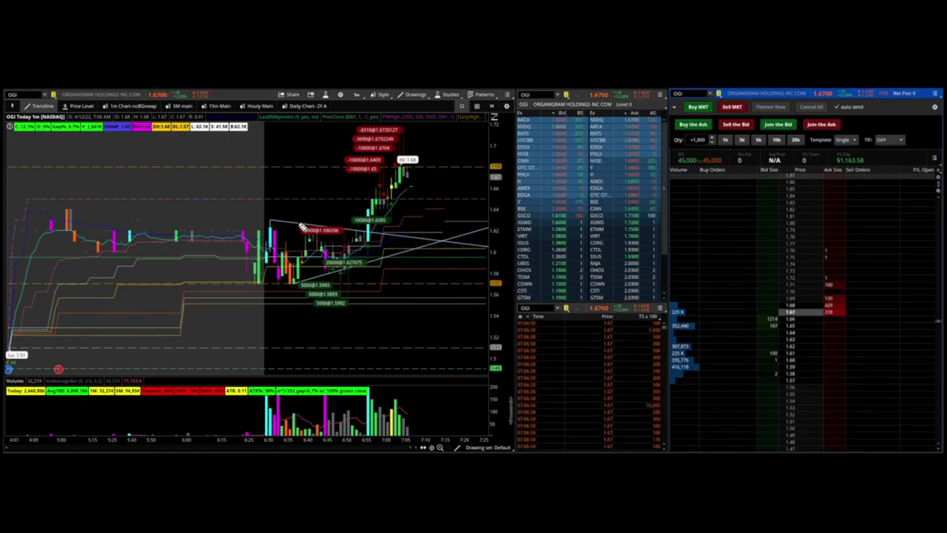
mouse_move(301, 226)
left_mouse_down()
mouse_move(403, 244)
mouse_move(362, 230)
left_mouse_up()
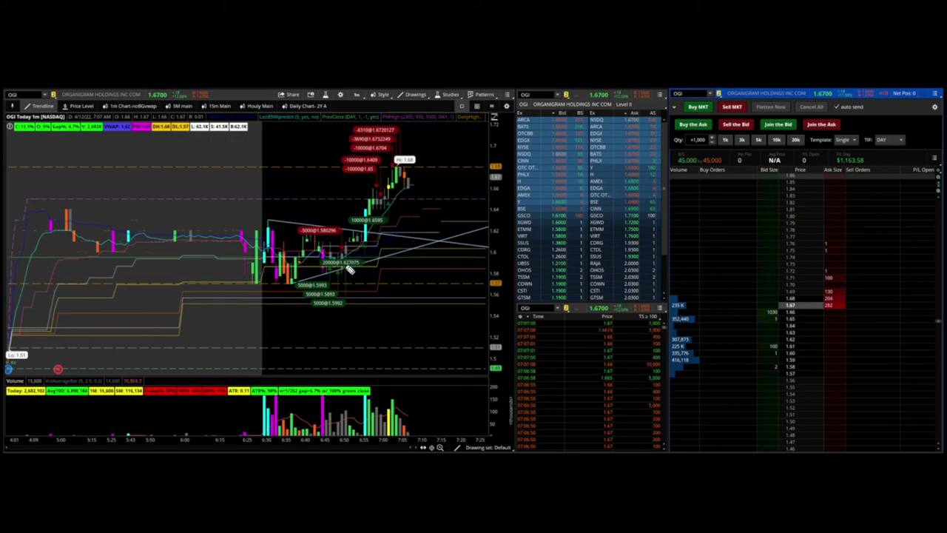
mouse_move(352, 270)
left_mouse_down()
mouse_move(408, 163)
mouse_move(433, 218)
mouse_move(481, 194)
mouse_move(501, 167)
left_mouse_up()
left_click_drag(397, 170, 468, 192)
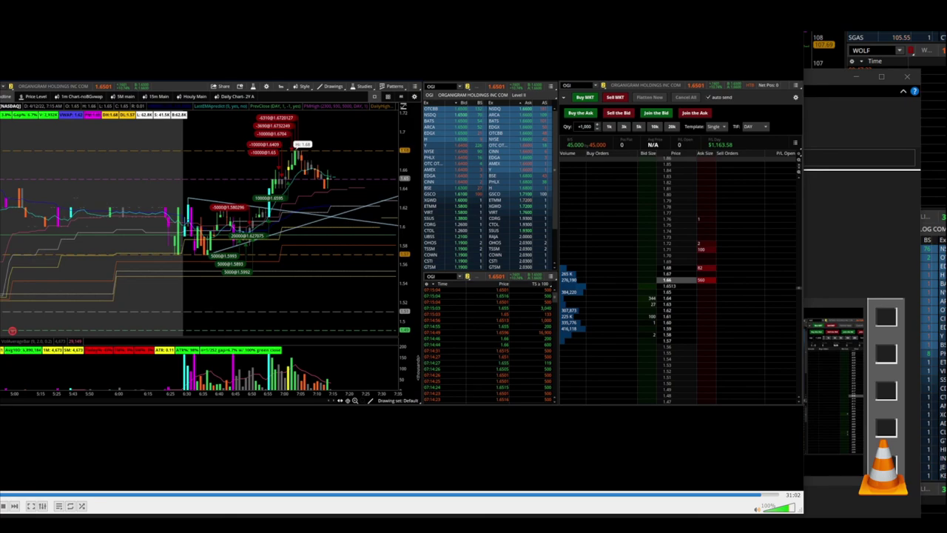
key("f")
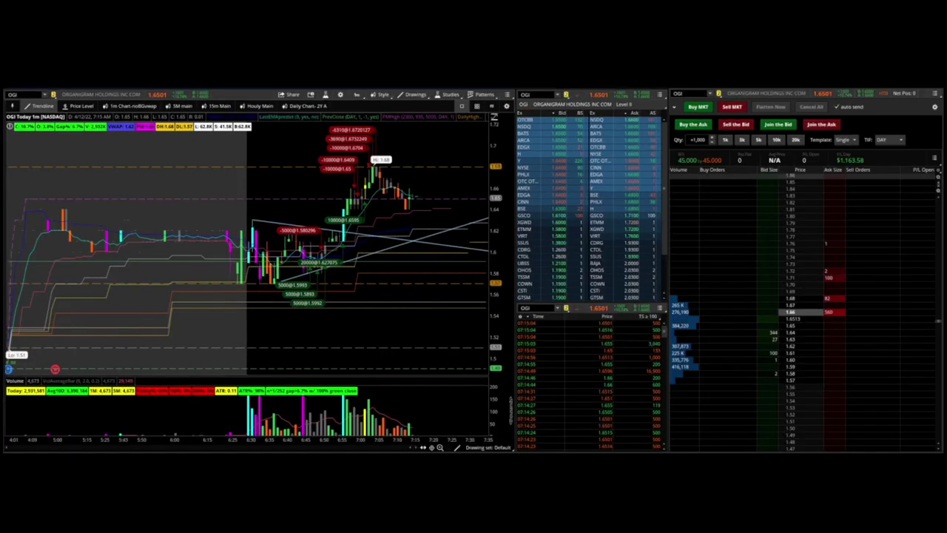